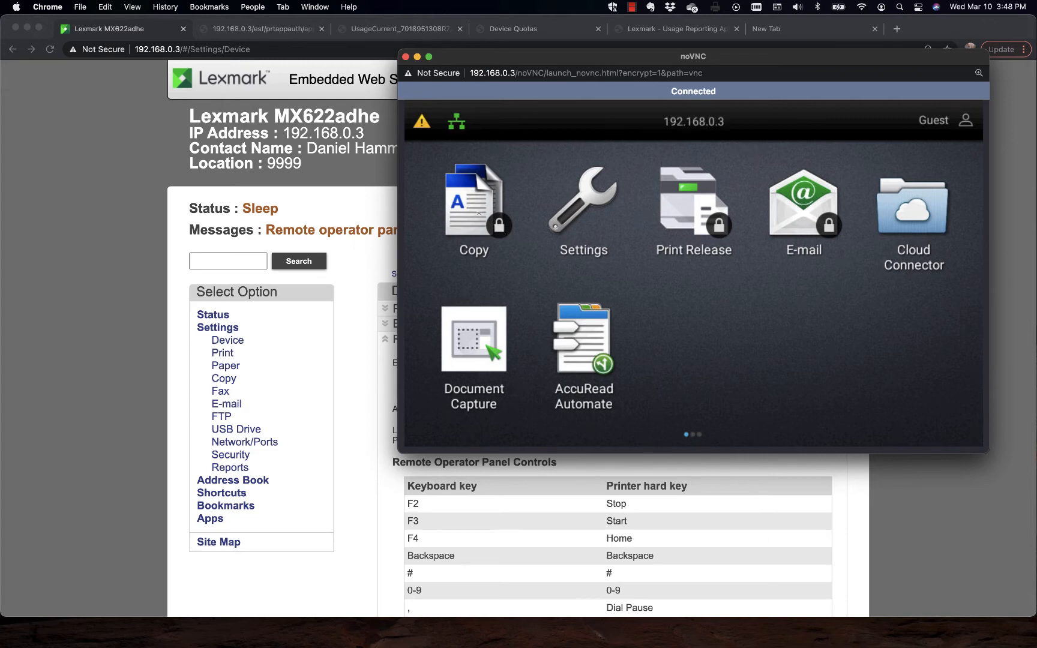
# Step: Unlock the Copy function on the remote operator panel by logging in with user name 4444, and open Copy
pyautogui.click(478, 213)
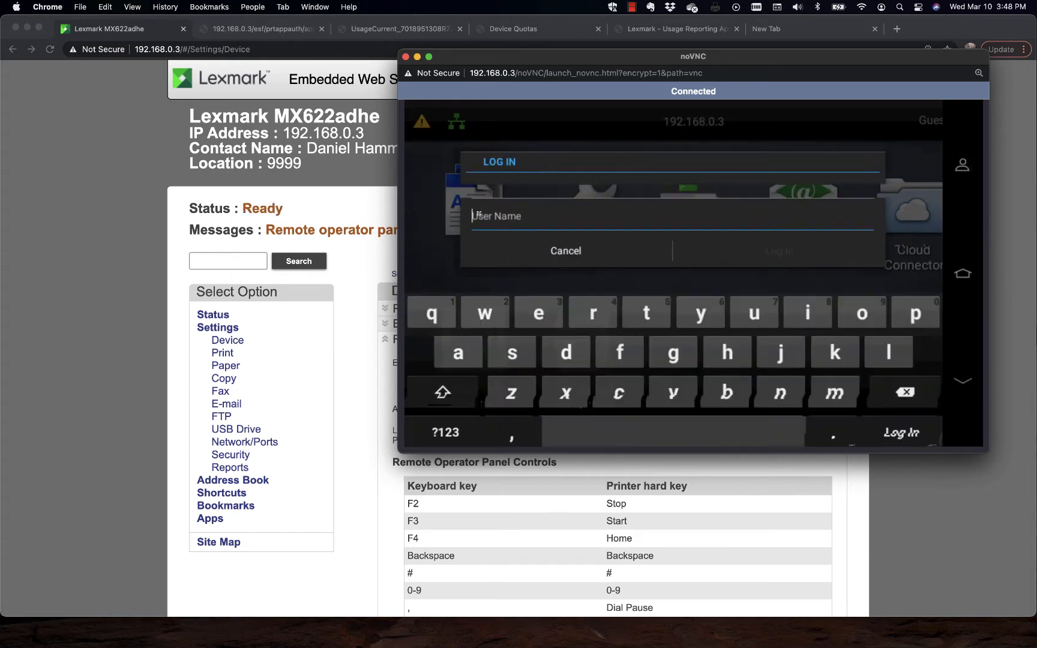
pyautogui.write('4444')
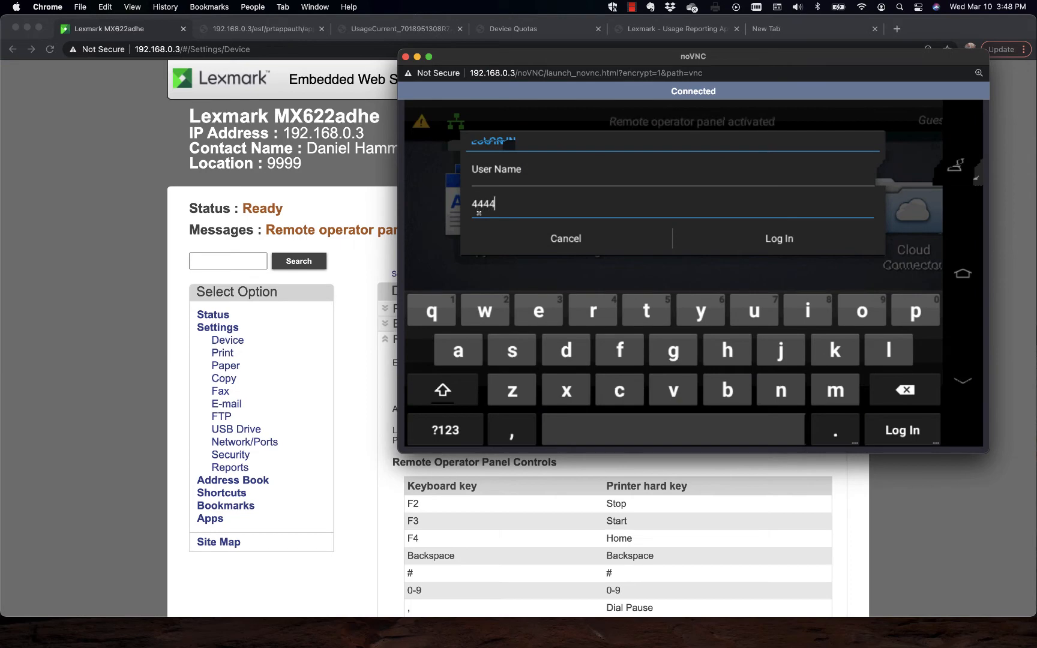
pyautogui.press('Return')
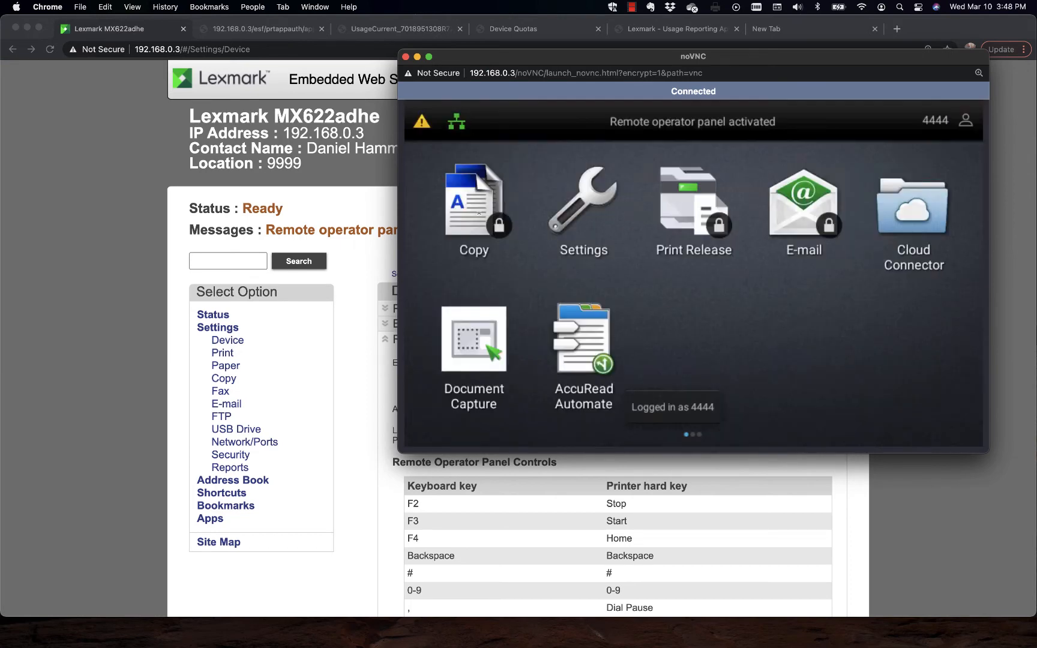
pyautogui.click(479, 213)
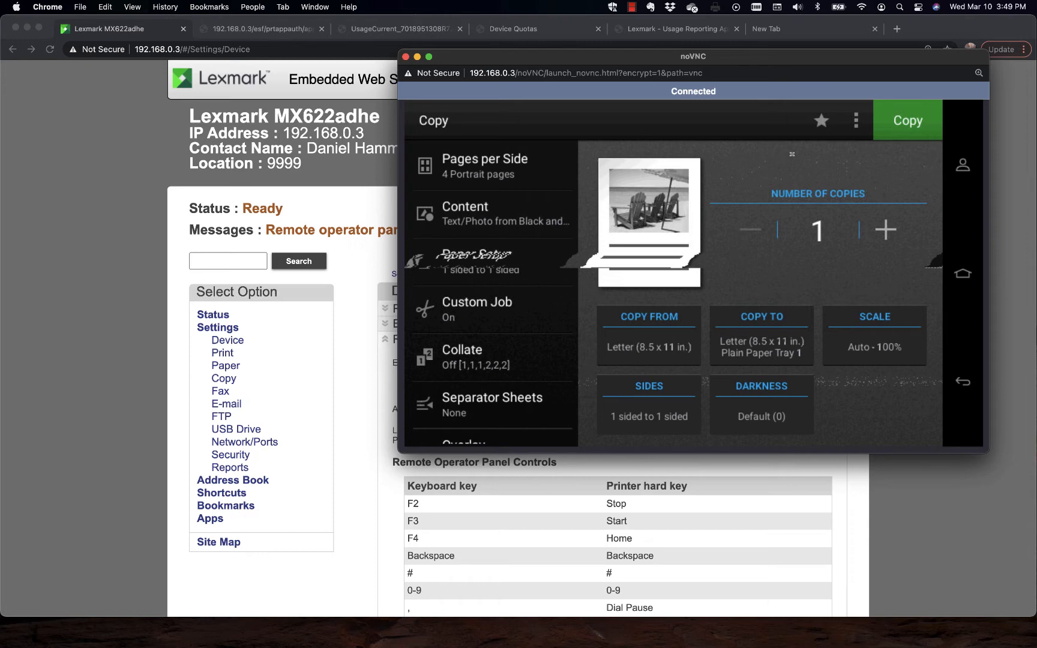
# Step: Return to the printer's embedded web server page and open its Security settings
pyautogui.click(93, 187)
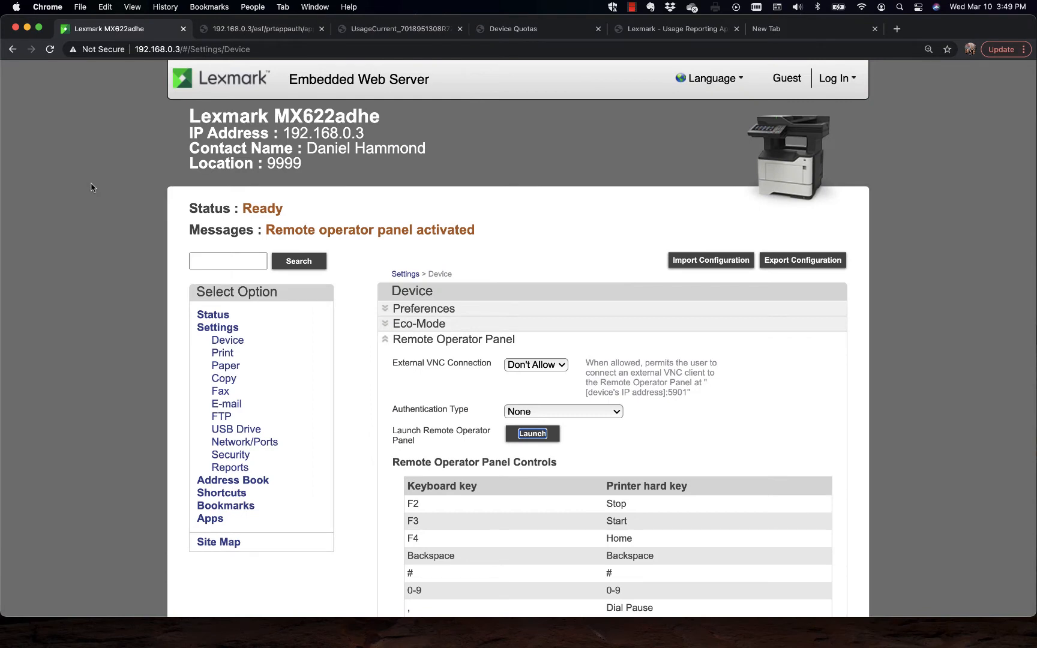
pyautogui.scroll(-3, 99, 207)
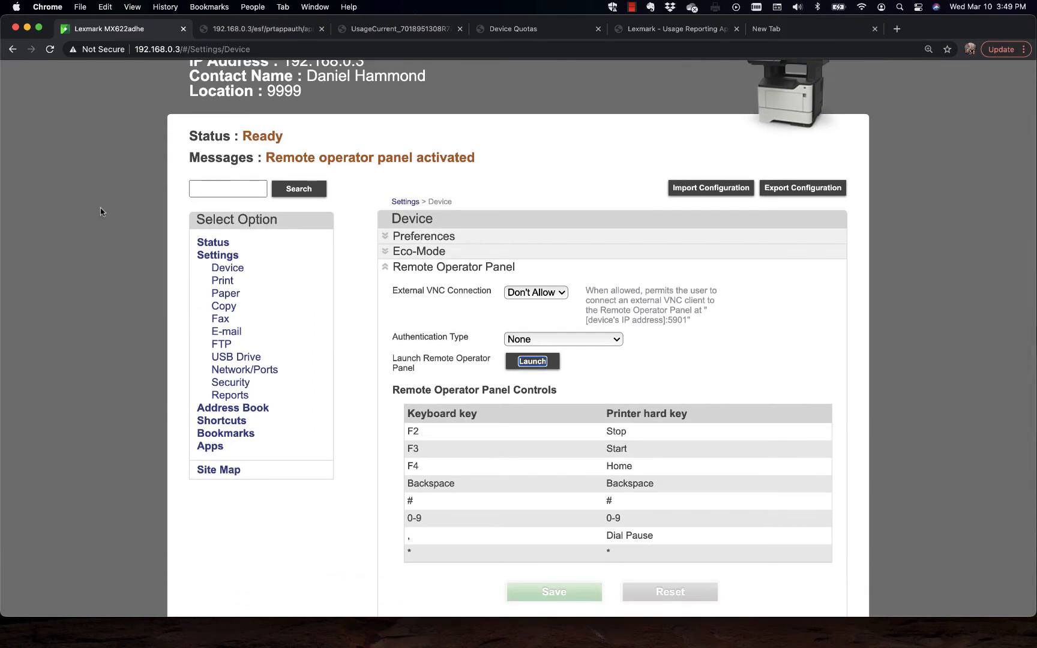
pyautogui.click(239, 388)
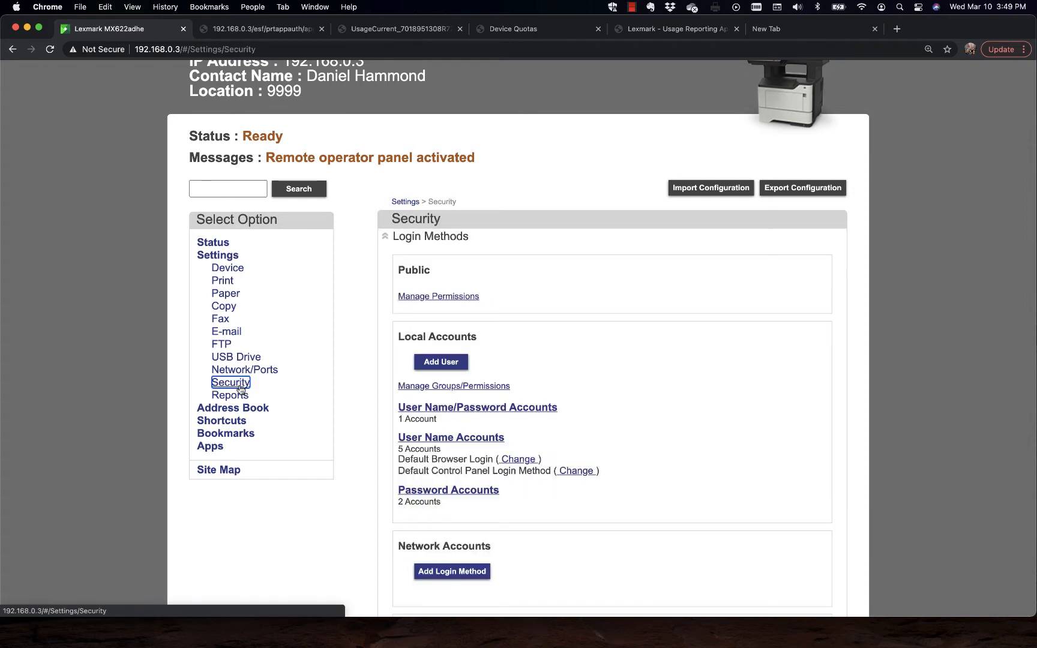
pyautogui.scroll(-2, 240, 389)
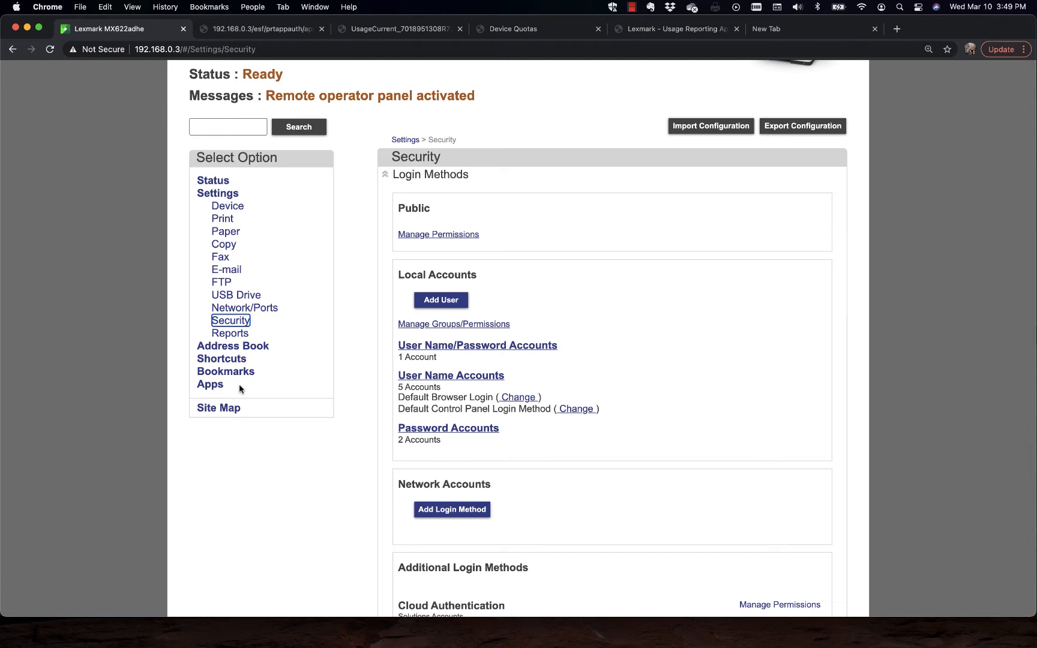
# Step: Examine the Function Access permissions granted to the Admin group in Manage Groups/Permissions
pyautogui.click(458, 326)
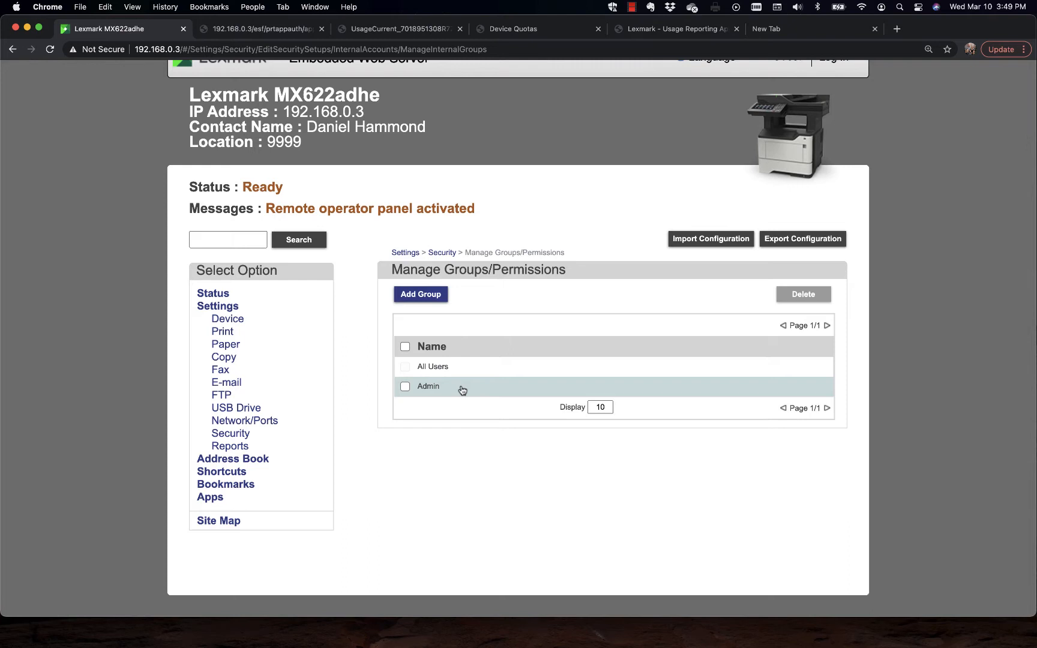
pyautogui.click(461, 390)
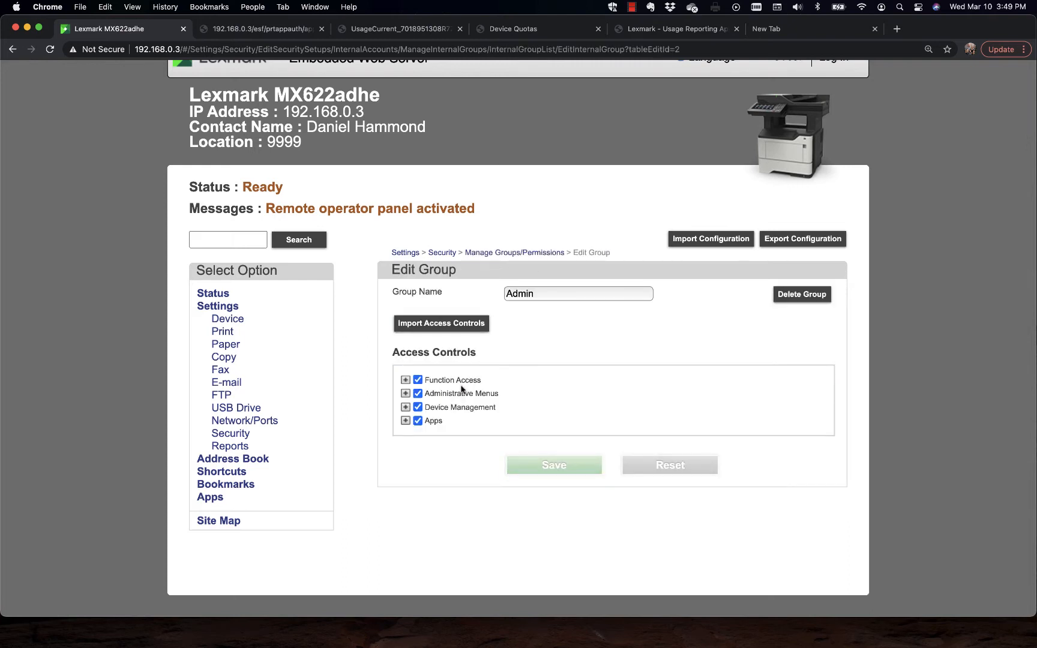
pyautogui.click(405, 380)
pyautogui.scroll(-2, 404, 384)
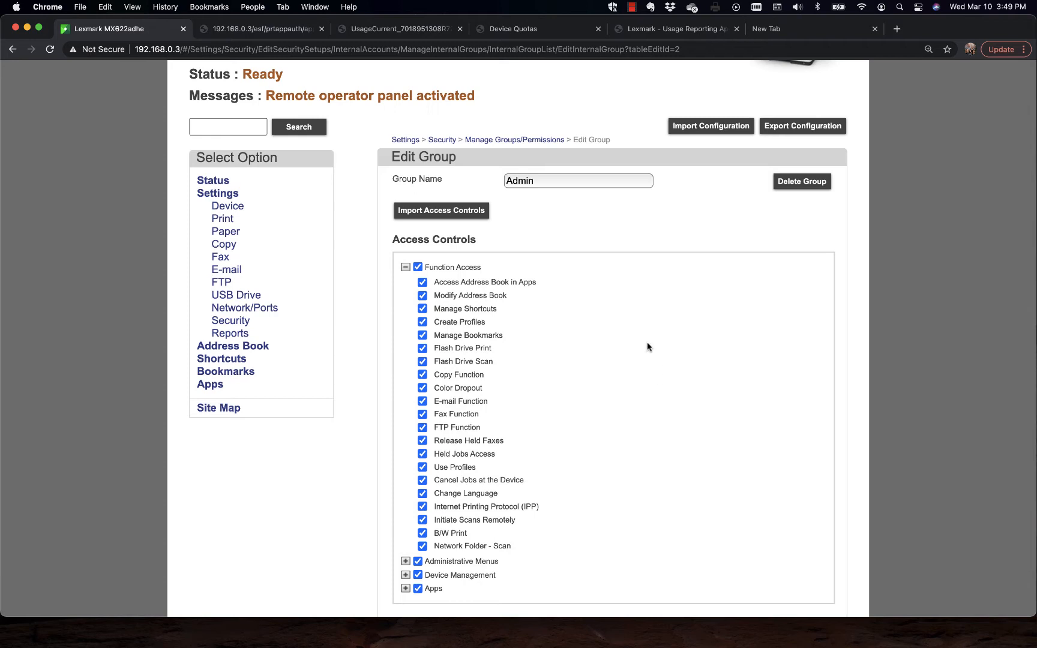
# Step: Return to the Security settings and review the local, network and additional login methods
pyautogui.click(526, 142)
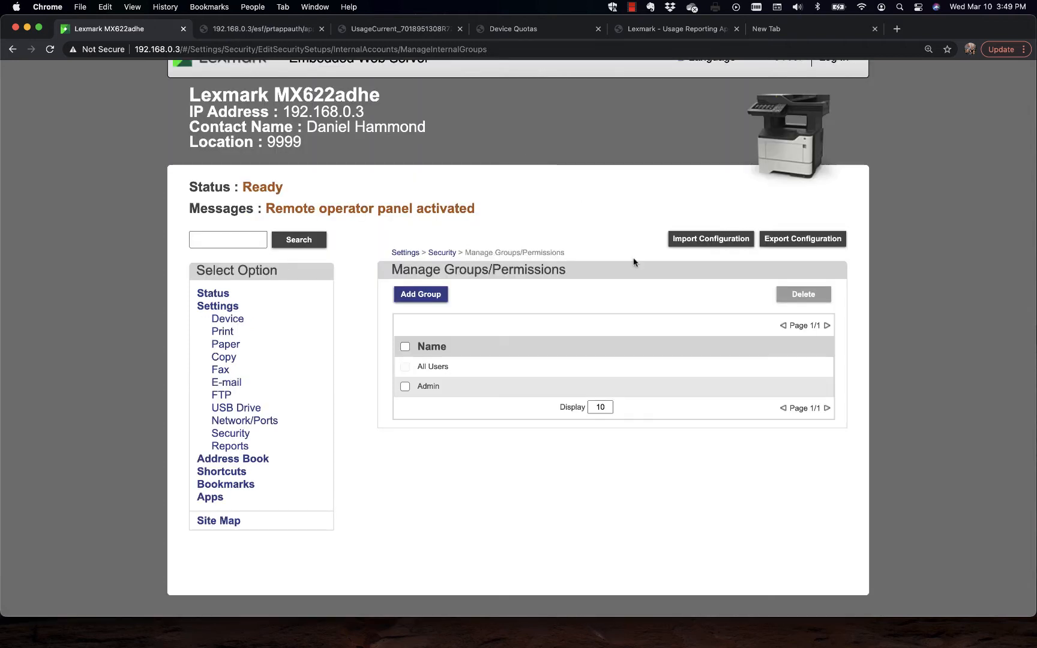
pyautogui.click(447, 252)
pyautogui.scroll(-3, 532, 447)
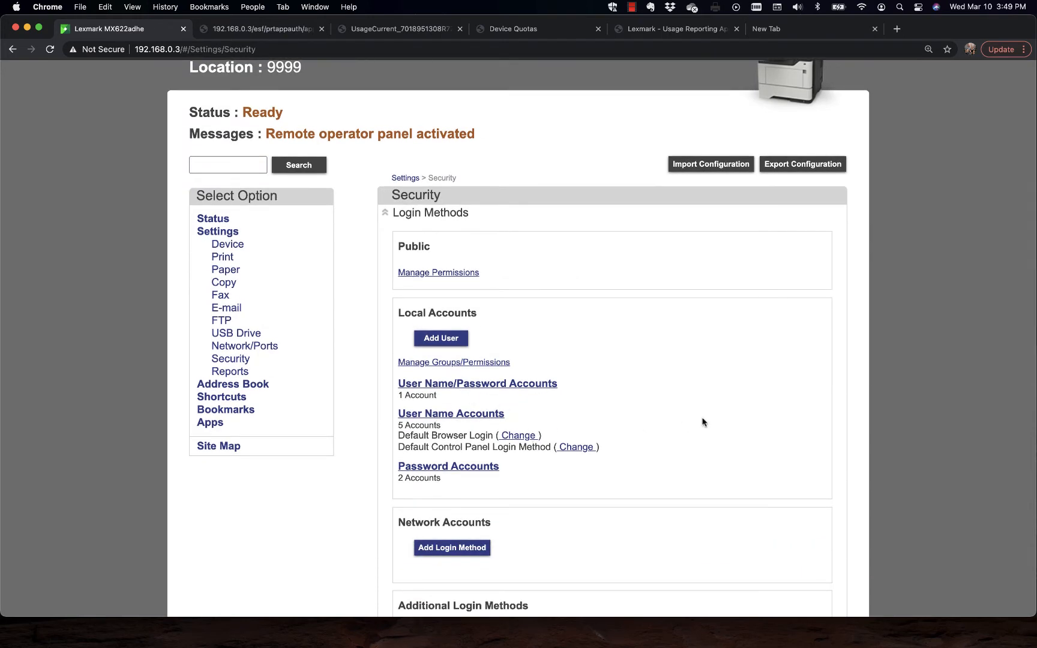
pyautogui.scroll(-10, 703, 422)
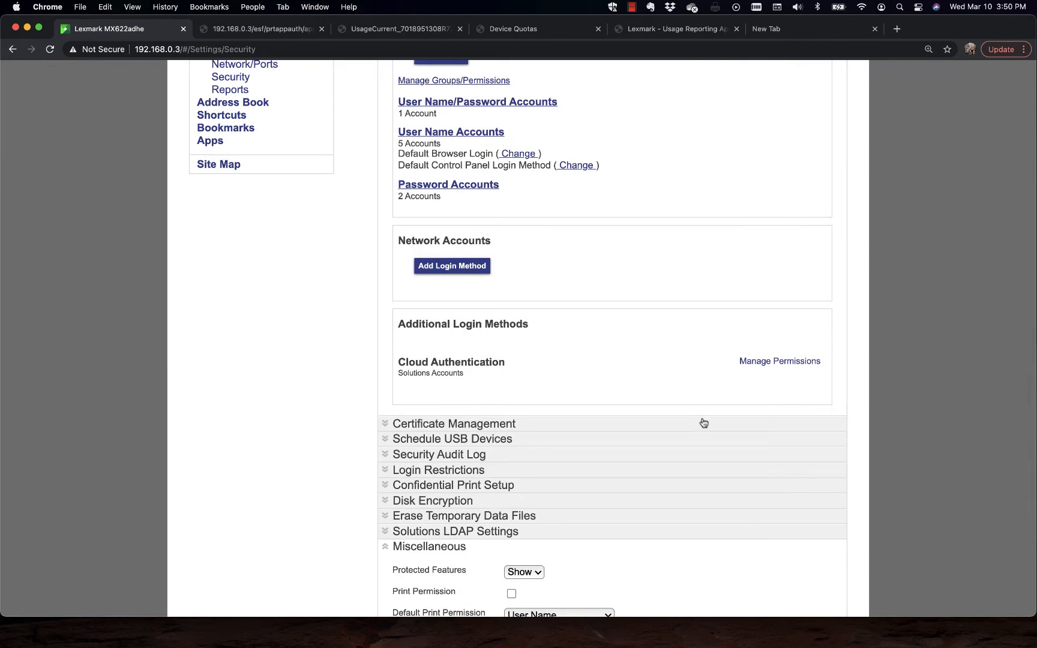
pyautogui.scroll(10, 703, 422)
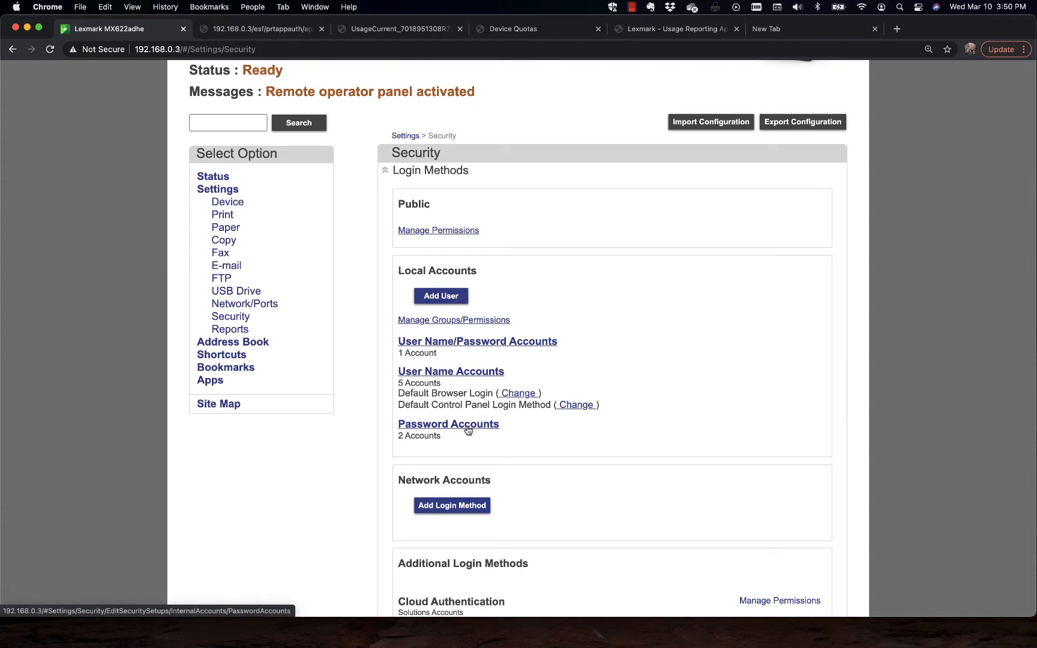
# Step: Create a local User Name account with name and user name 1212, assign it to the Admin group, and save it
pyautogui.click(455, 298)
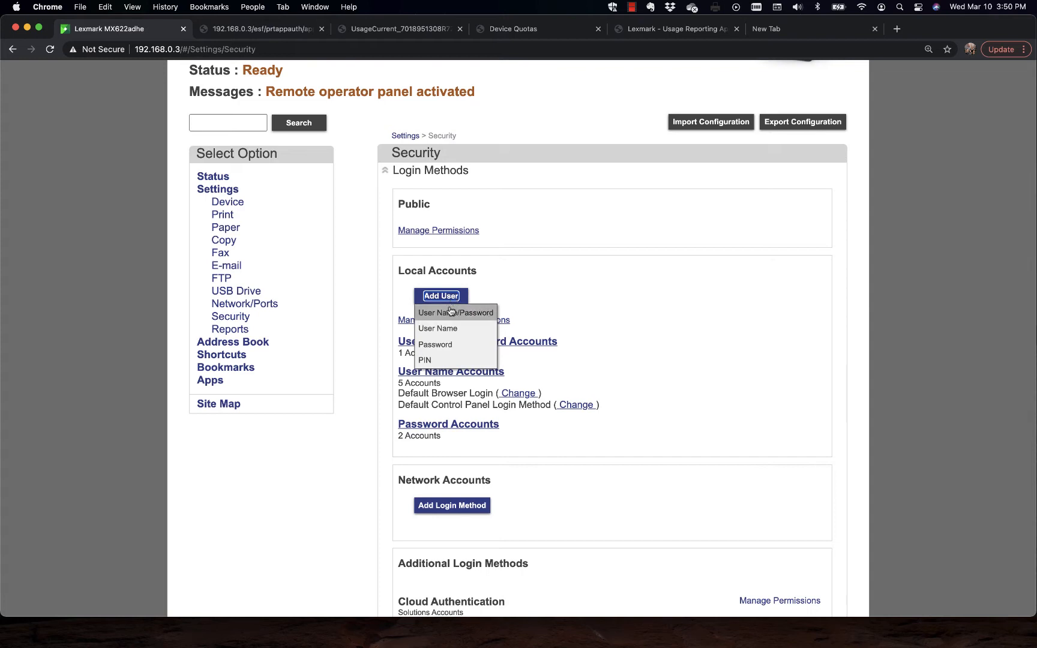
pyautogui.click(443, 328)
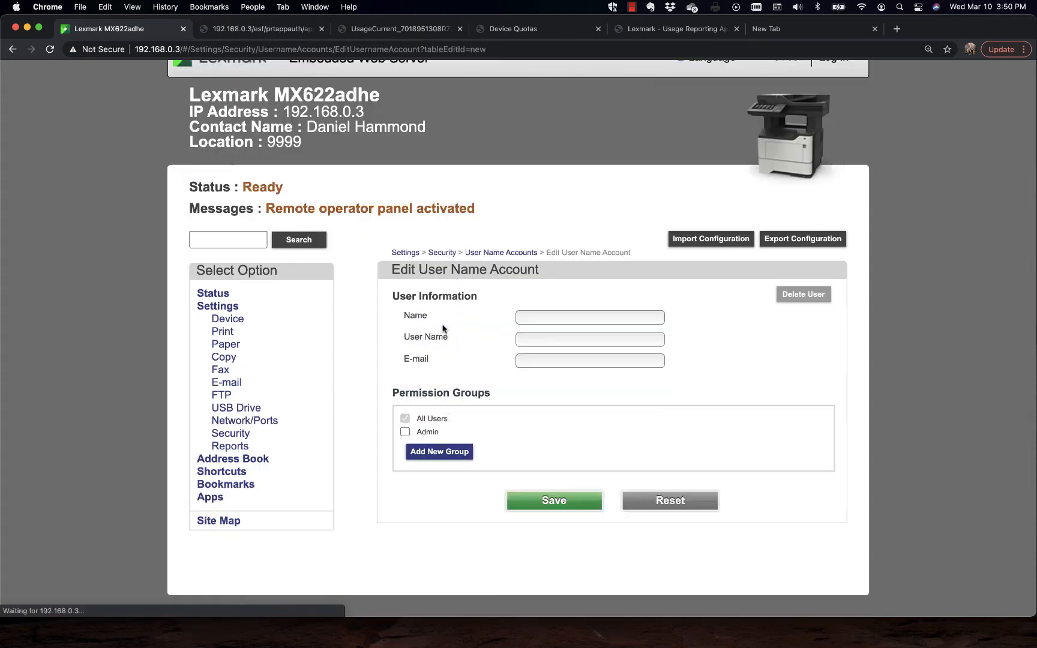
pyautogui.click(537, 318)
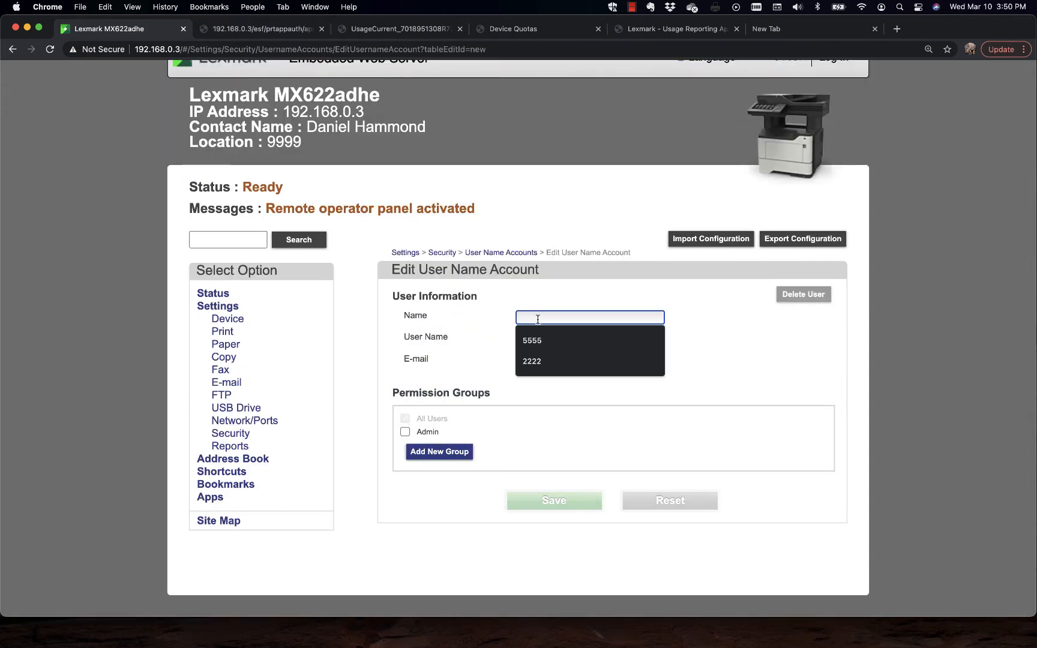
pyautogui.write('1212')
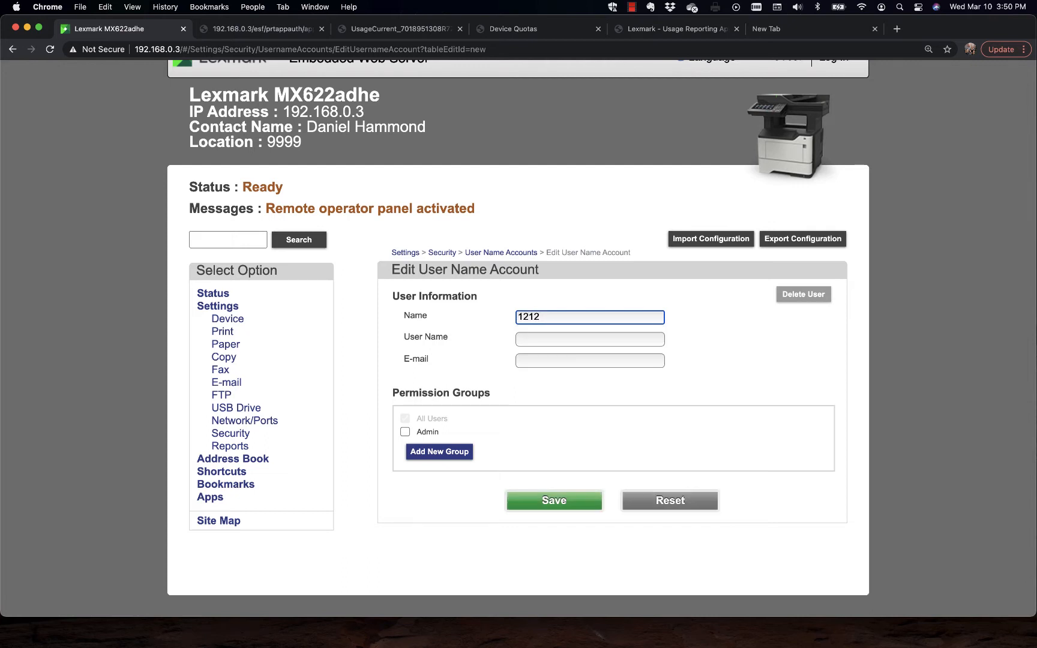
pyautogui.press('Tab')
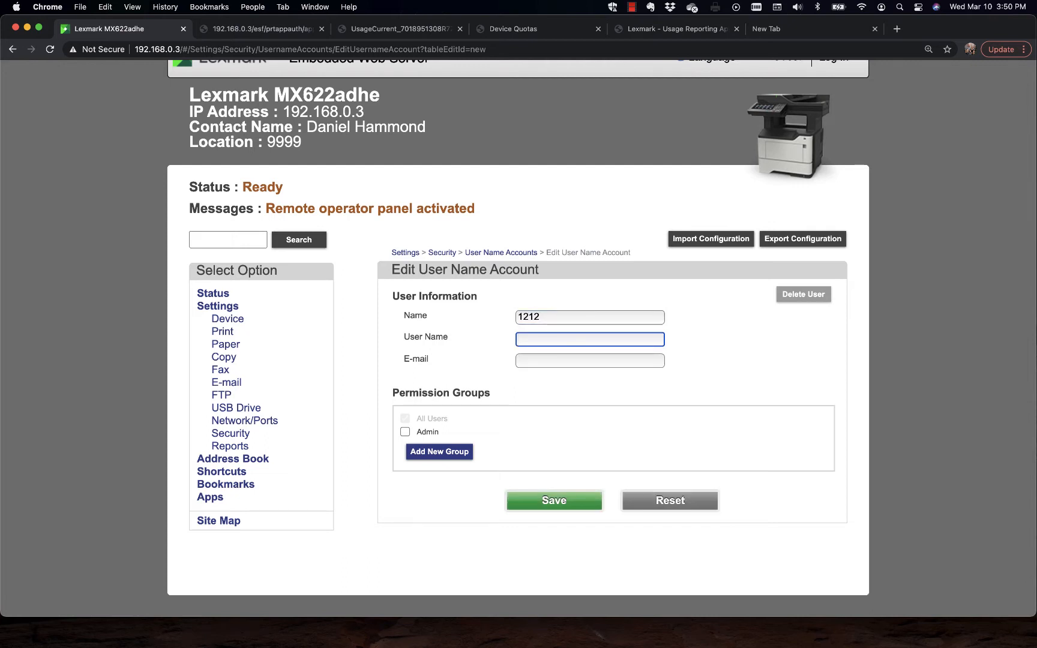
pyautogui.write('1212')
pyautogui.click(405, 435)
pyautogui.click(559, 501)
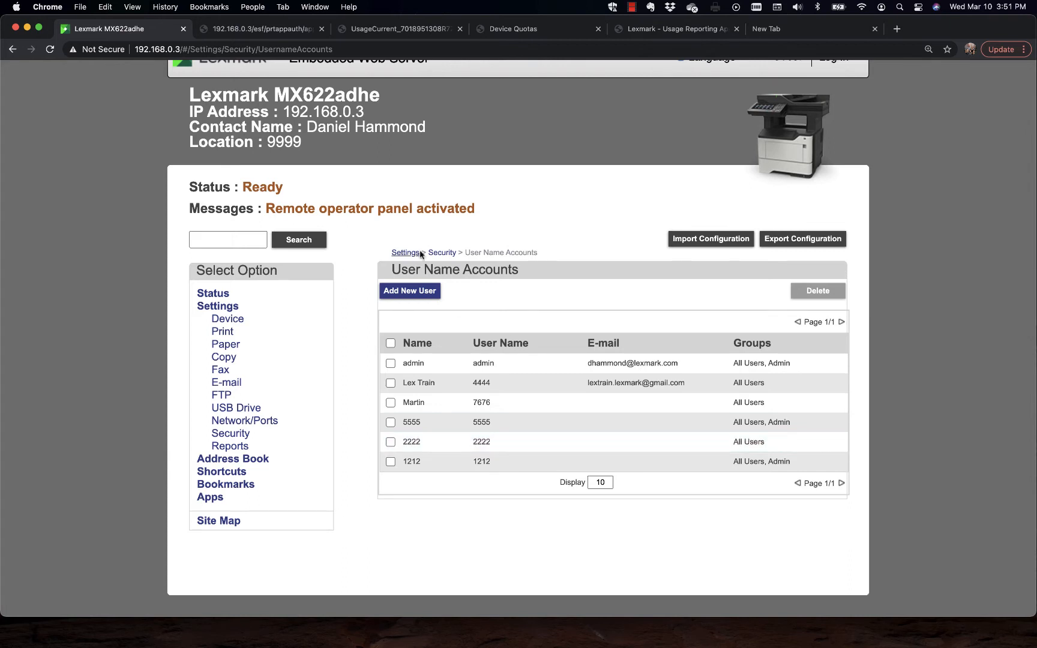
# Step: Examine the Admin group's Administrative Menus and Function Access permissions in Manage Groups/Permissions
pyautogui.click(447, 253)
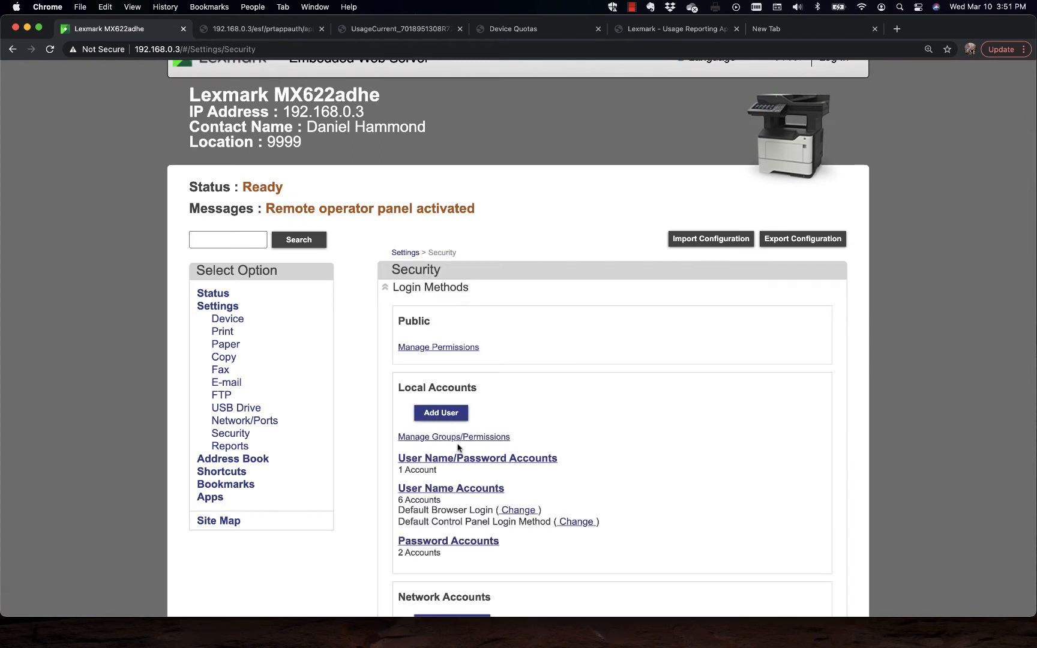
pyautogui.click(457, 438)
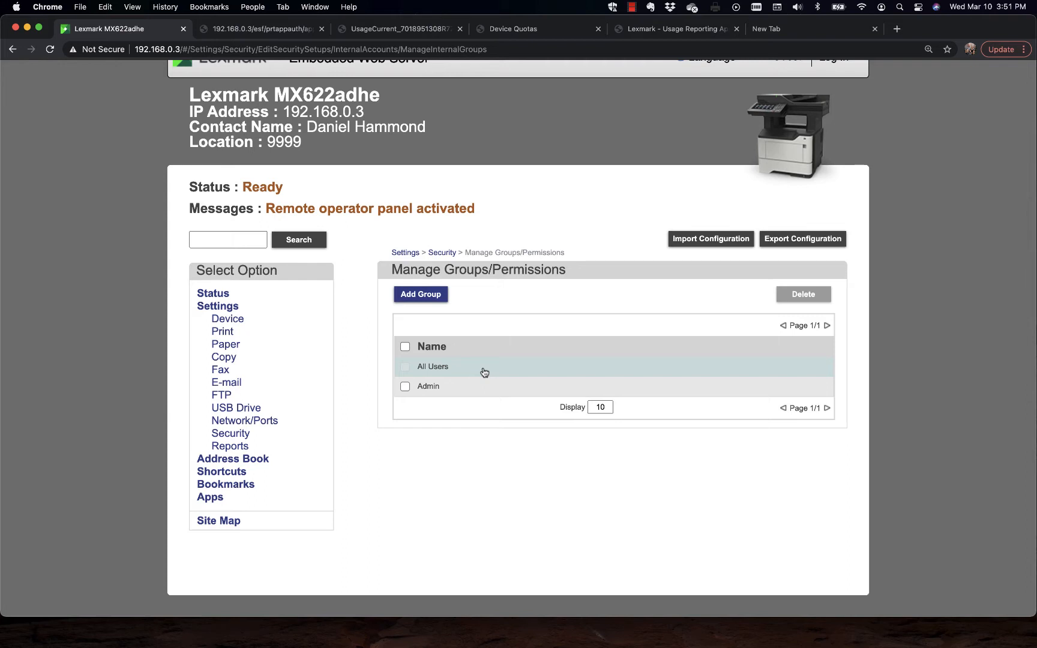
pyautogui.click(469, 396)
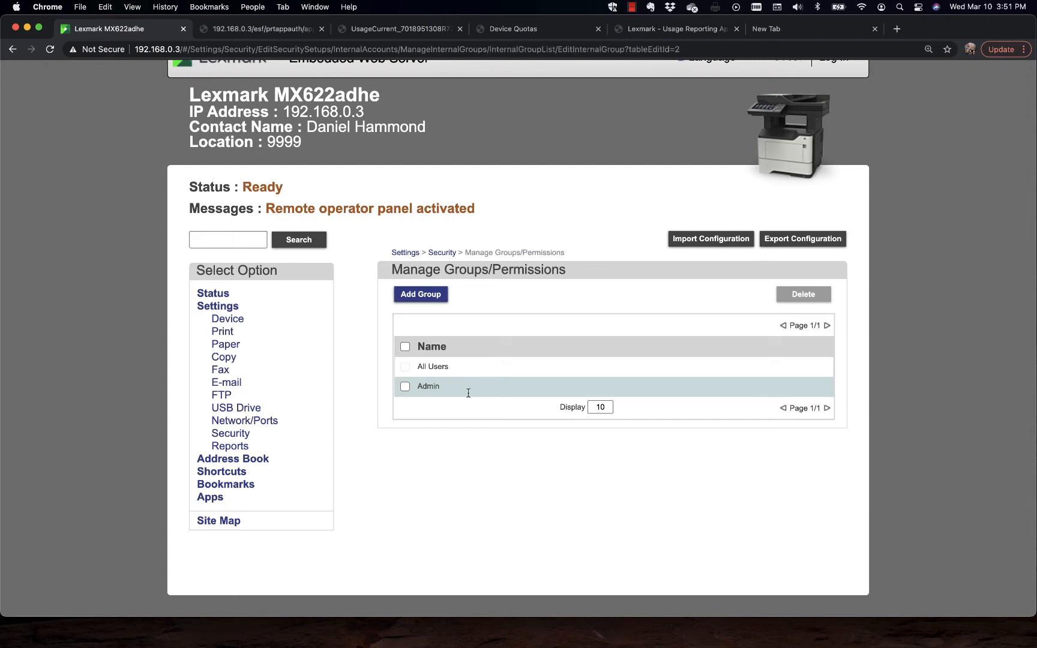
pyautogui.click(405, 394)
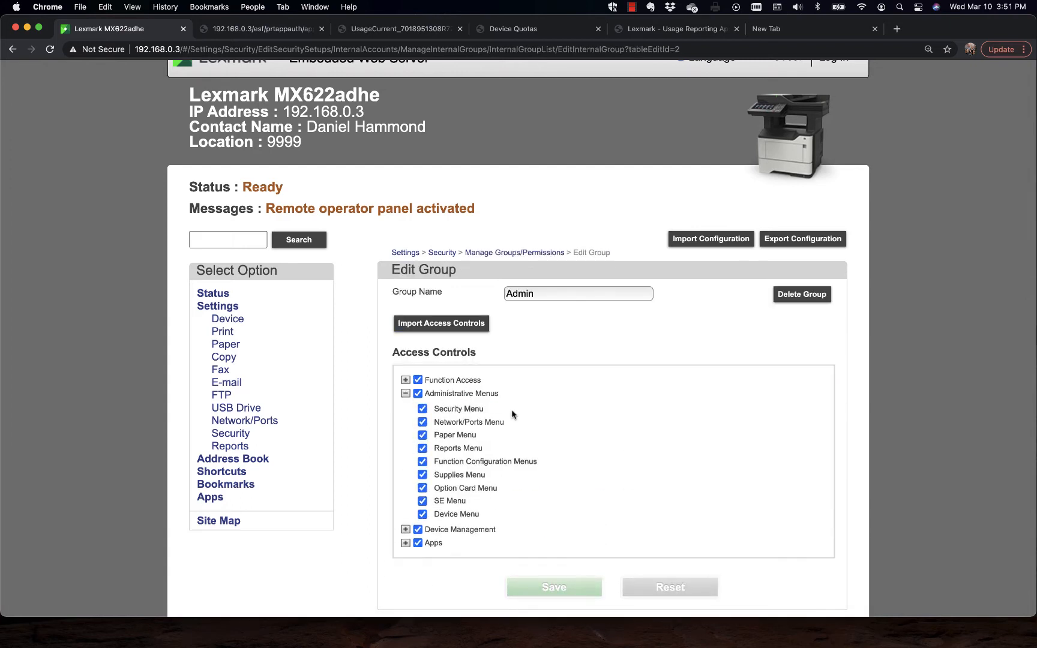
pyautogui.scroll(-1, 576, 425)
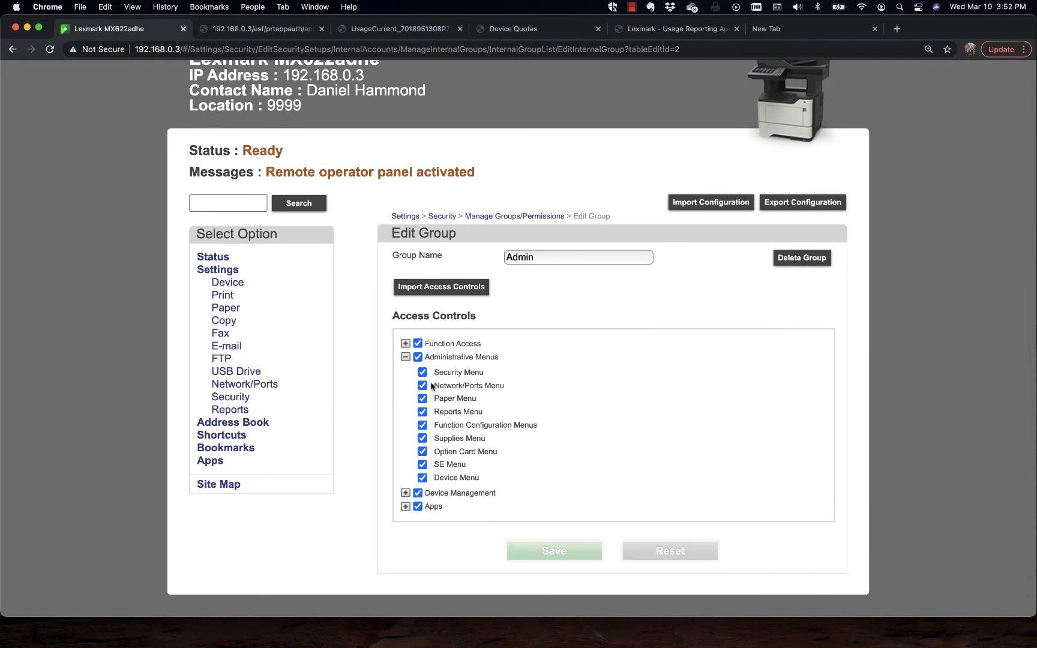
pyautogui.click(406, 343)
pyautogui.scroll(-1, 585, 480)
pyautogui.scroll(-4, 586, 480)
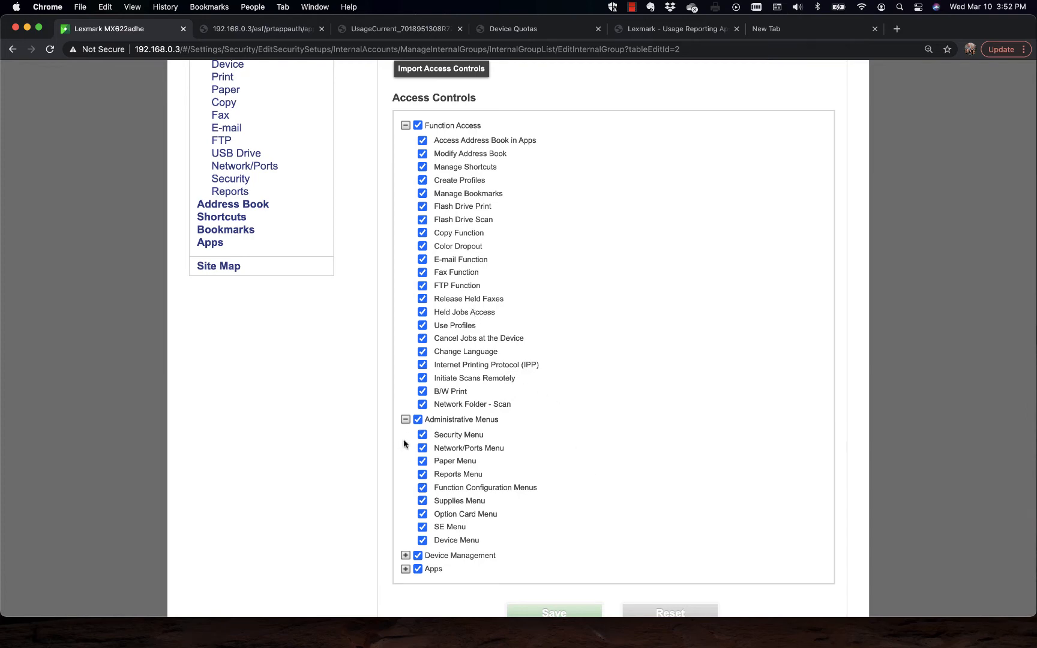
pyautogui.click(405, 420)
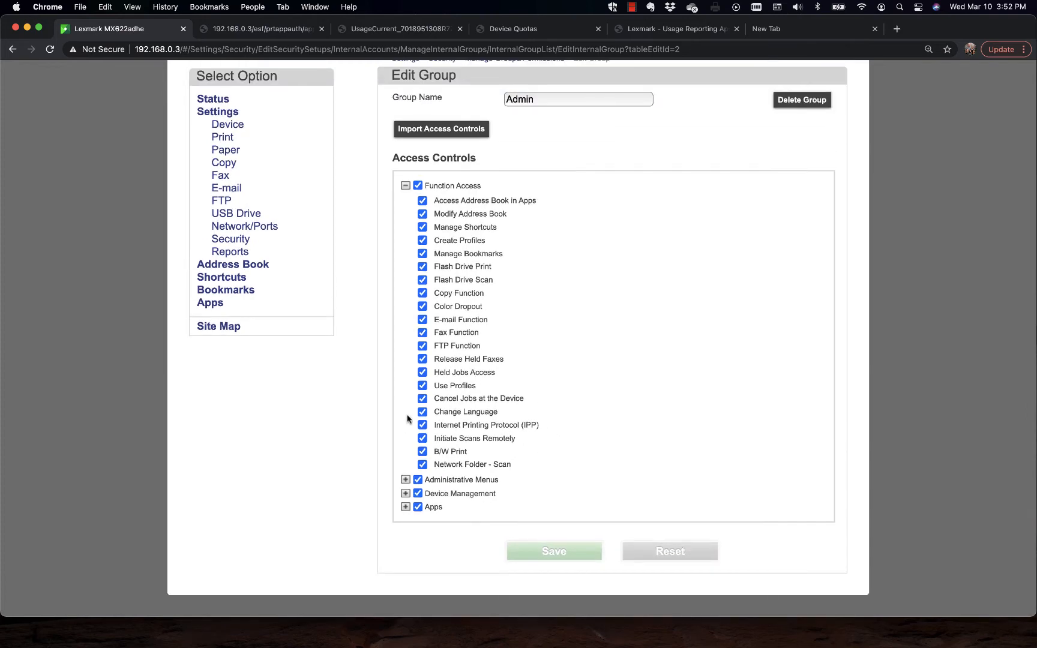
pyautogui.click(406, 187)
# Step: Clear the Security Menu and Network/Ports Menu permissions for the All Users group and leave the group without saving
pyautogui.click(509, 252)
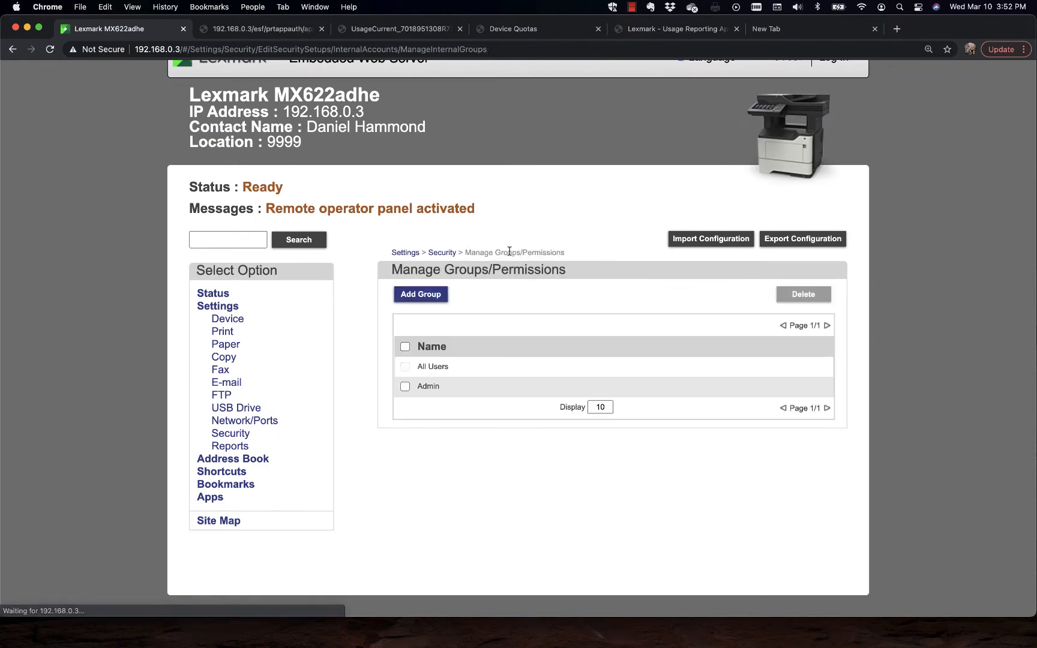
pyautogui.click(450, 370)
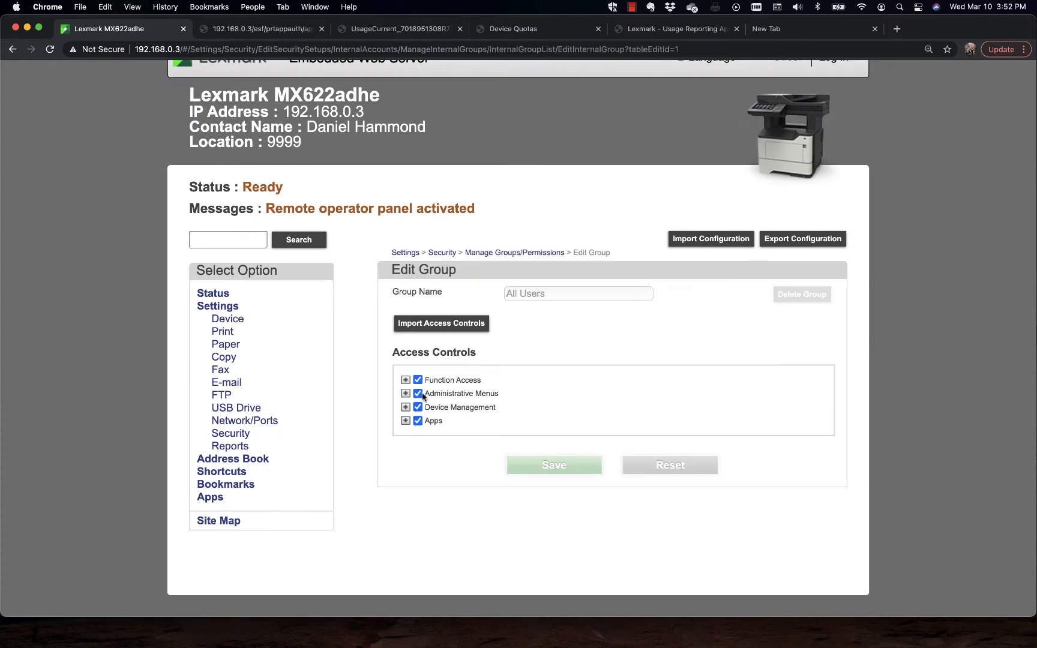
pyautogui.click(405, 393)
pyautogui.scroll(-1, 531, 448)
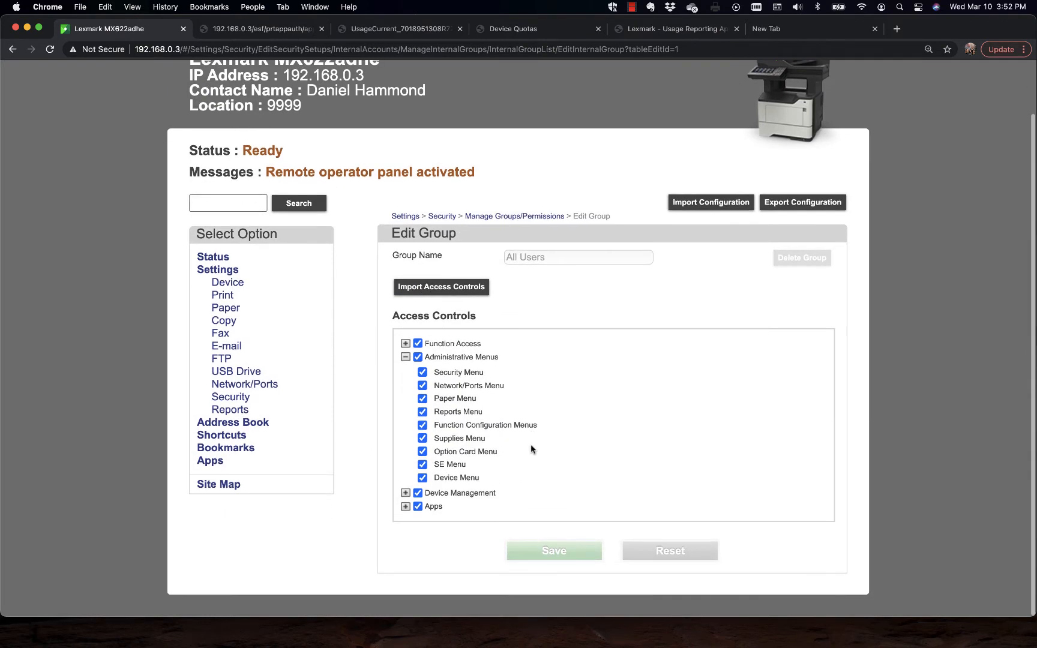
pyautogui.click(422, 372)
pyautogui.click(422, 385)
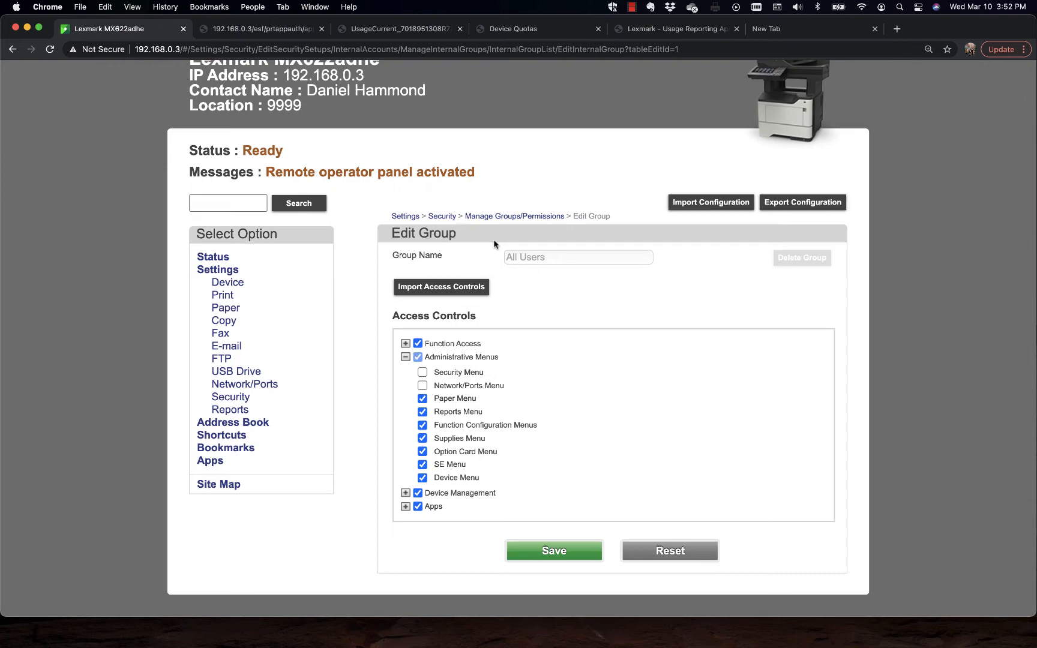
pyautogui.click(519, 216)
# Step: Check the remote operator panel's home screen, and expand Function Access in the Public permissions of the Security settings
pyautogui.click(755, 307)
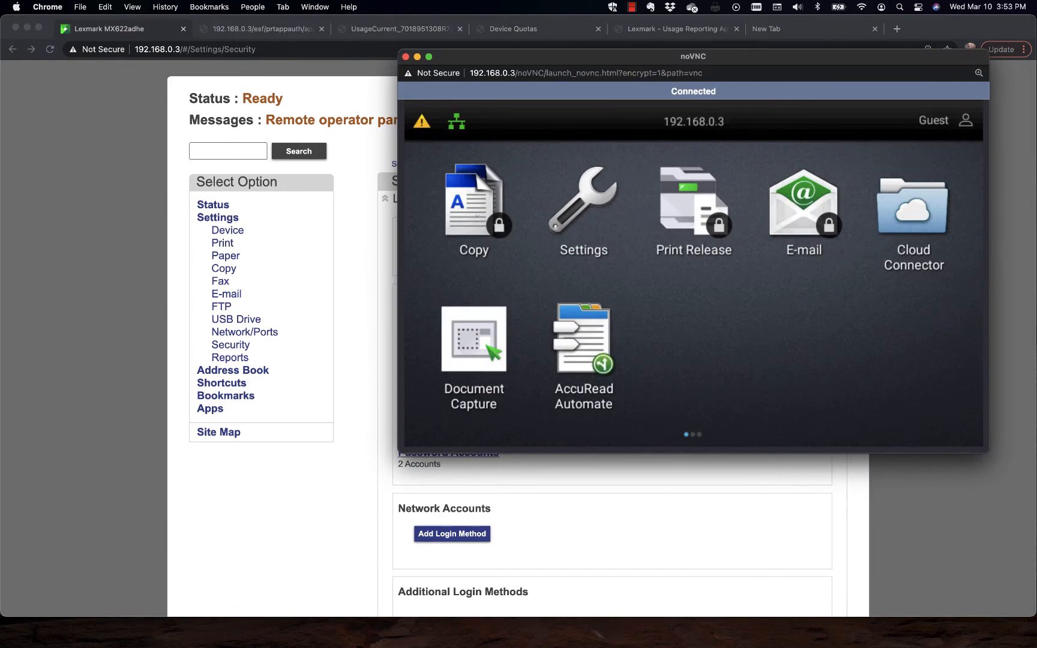
pyautogui.click(365, 309)
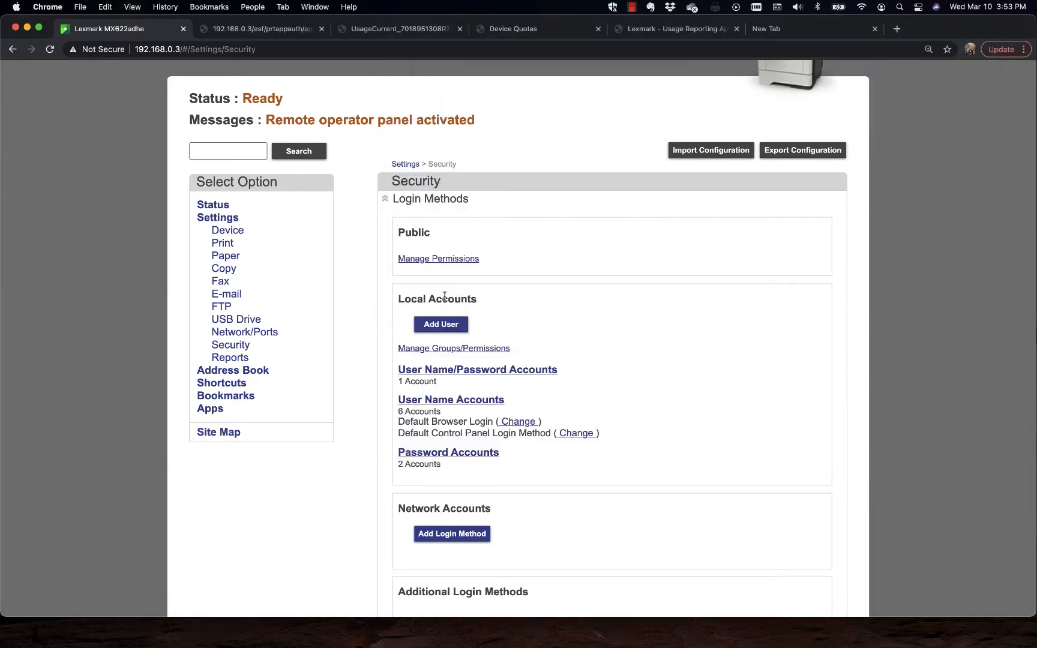
pyautogui.click(444, 260)
pyautogui.click(406, 324)
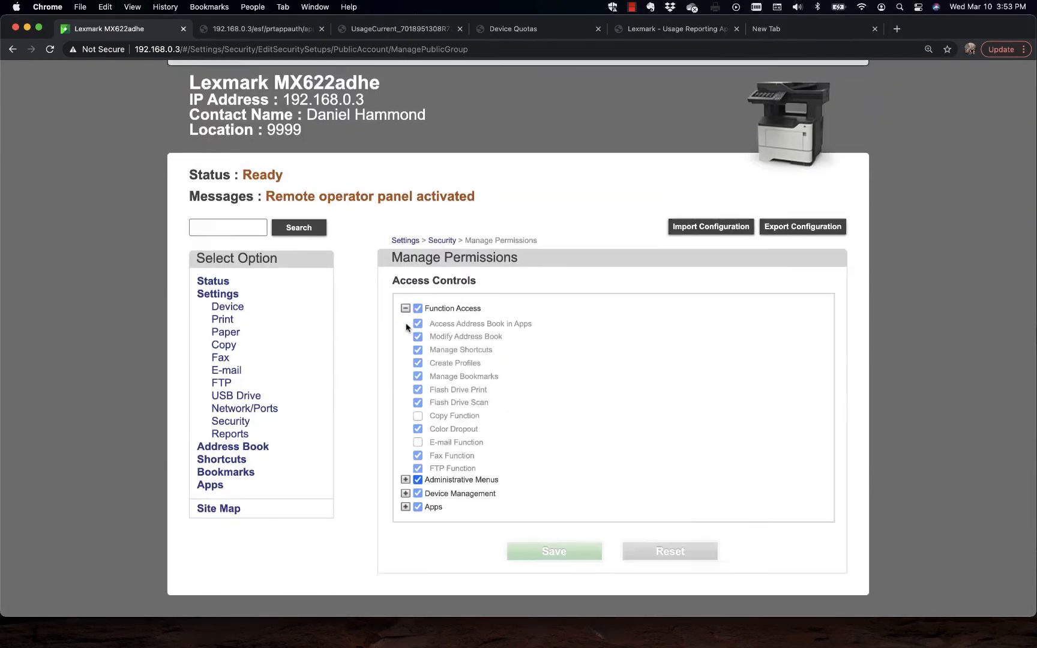
# Step: Grant the Copy Function to the Public group, save the permissions, and check Copy on the remote operator panel
pyautogui.scroll(-4, 646, 376)
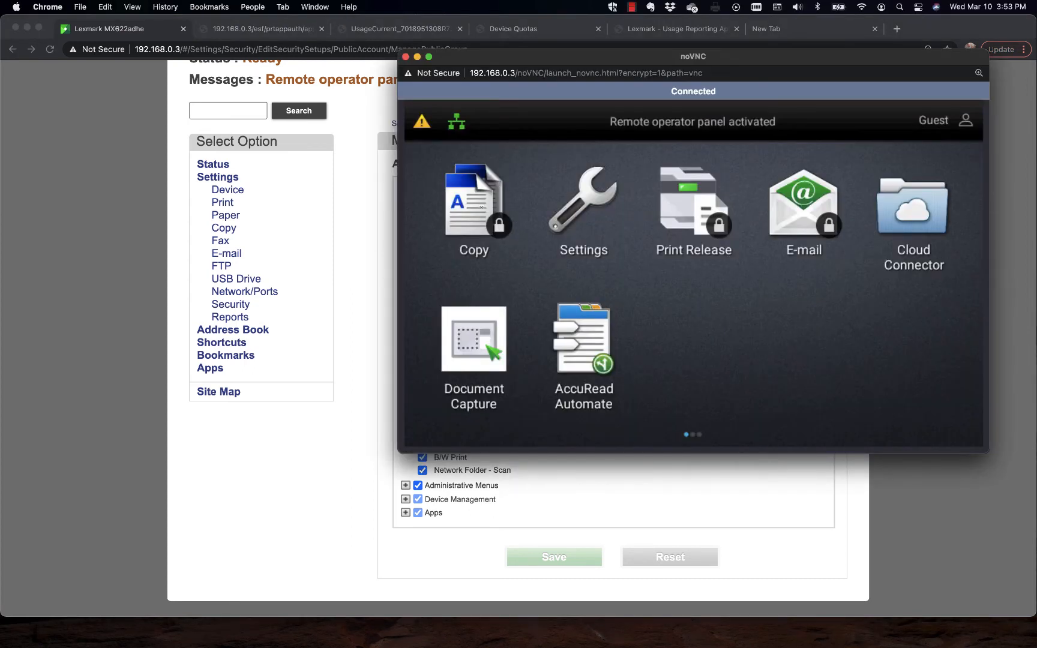
pyautogui.click(343, 212)
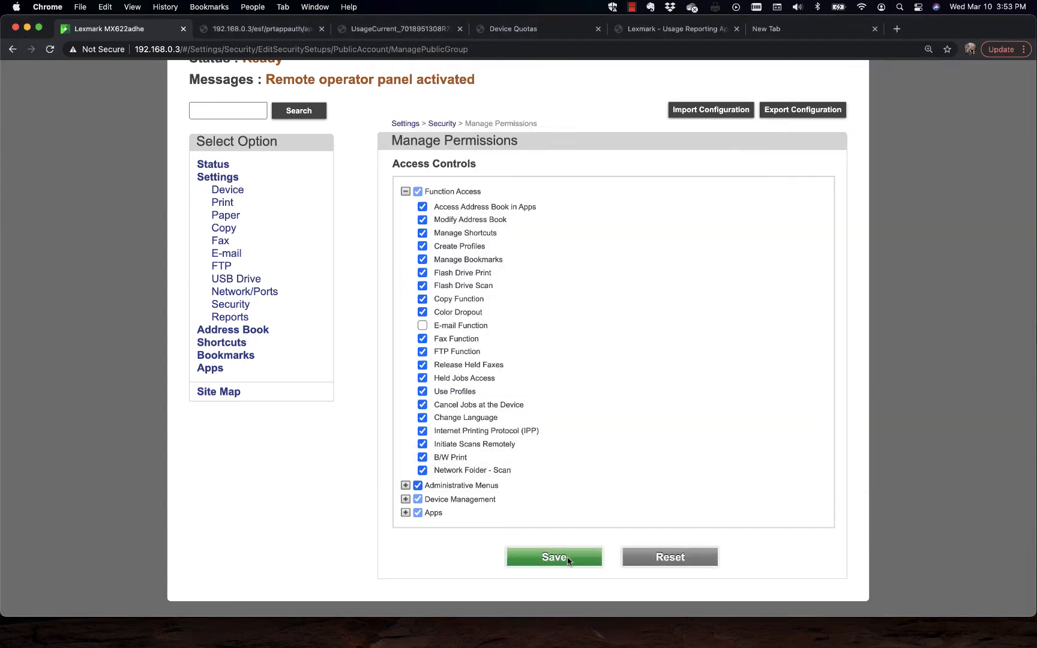
pyautogui.click(574, 557)
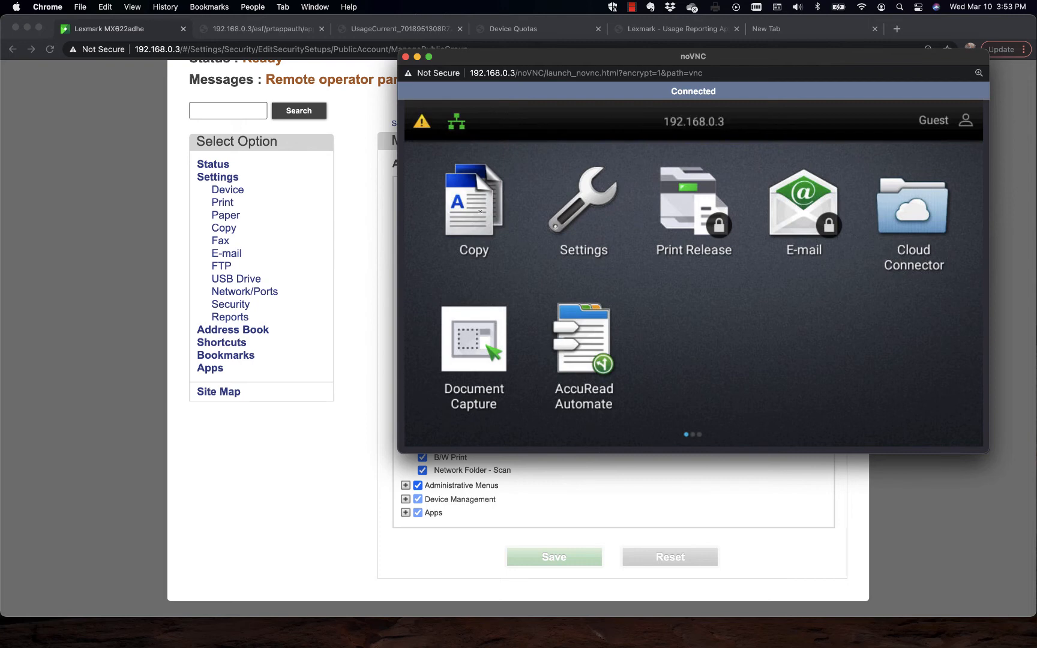
pyautogui.click(369, 224)
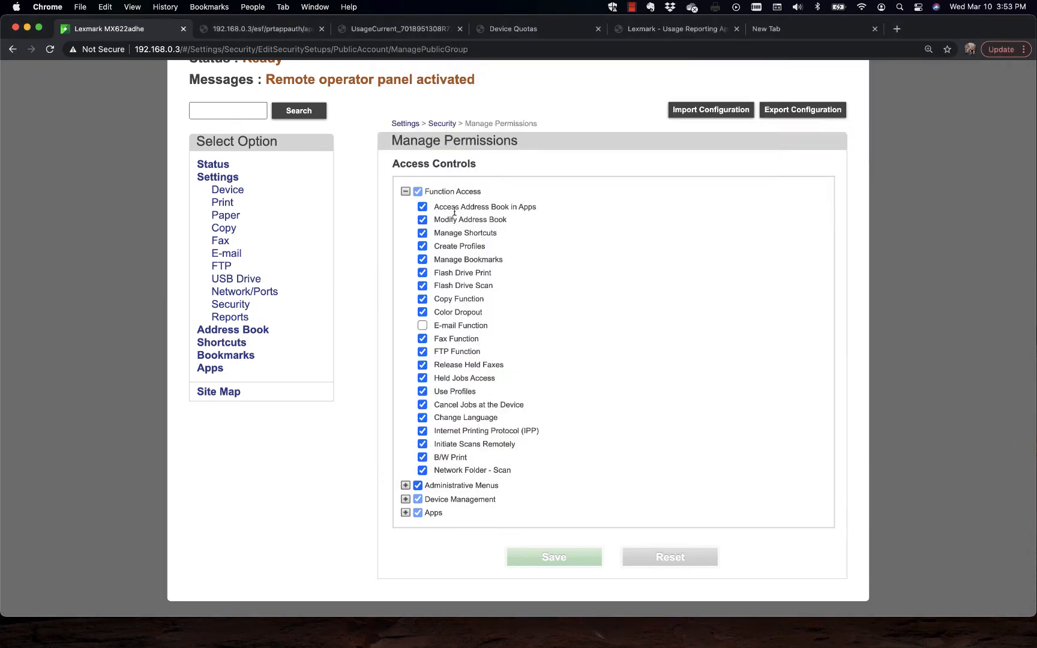
# Step: Clear the Copy Function permission for the Public group, save it, and test opening Copy on the remote operator panel
pyautogui.click(423, 299)
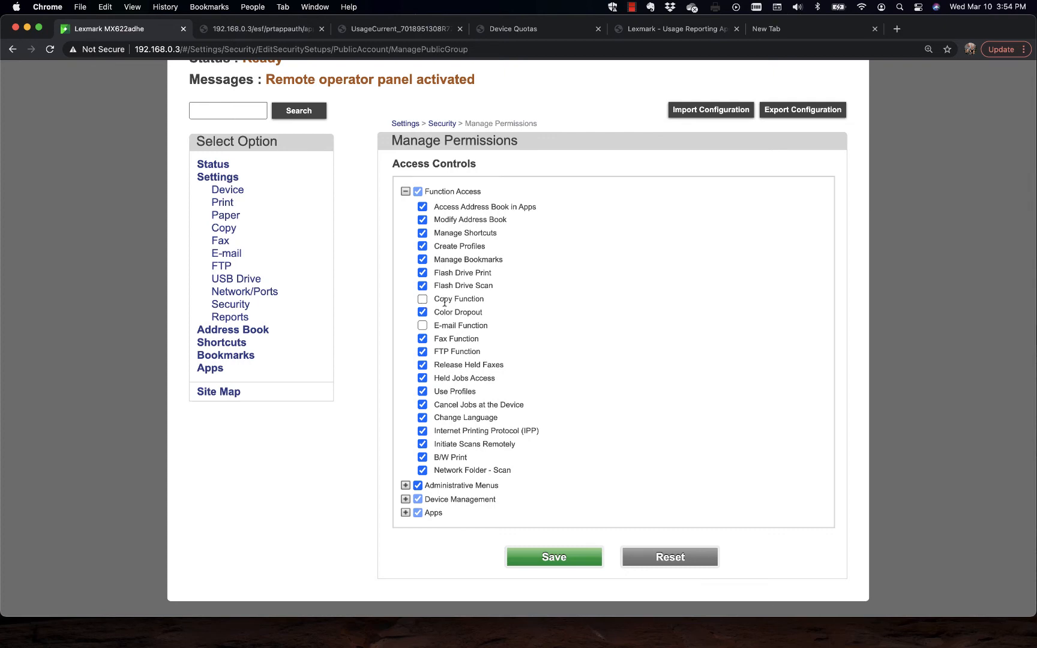
pyautogui.click(562, 564)
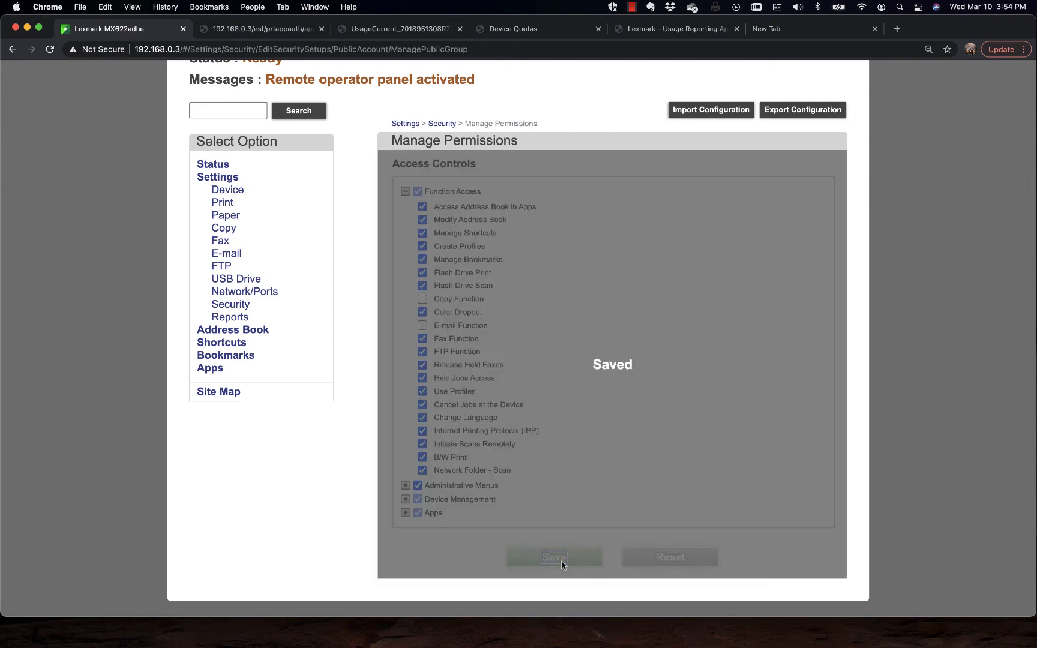
pyautogui.press('super+grave')
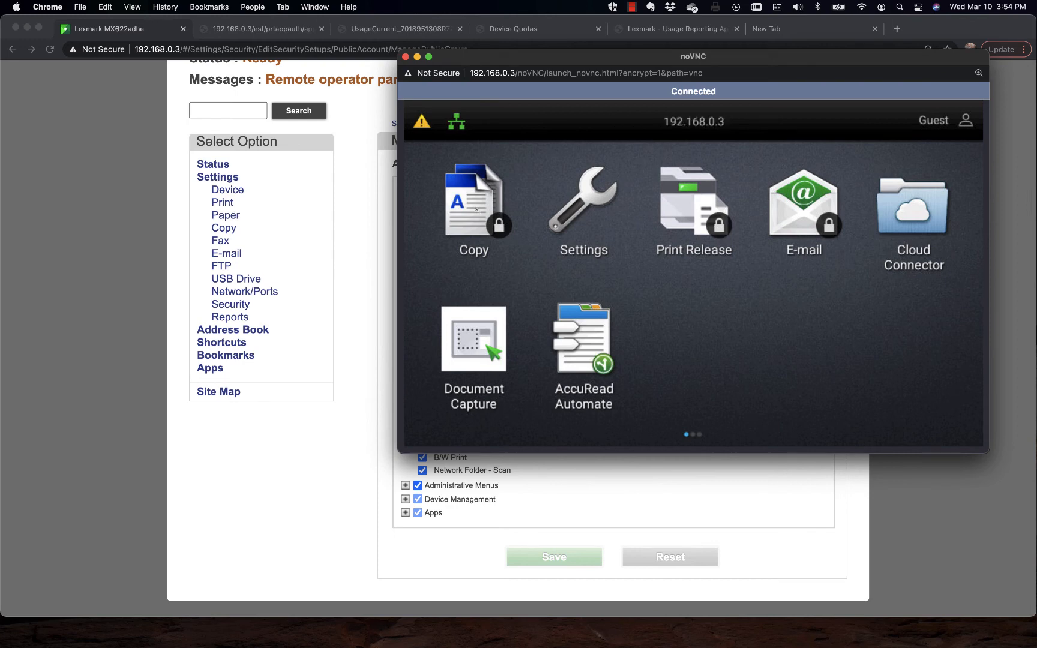
pyautogui.click(476, 209)
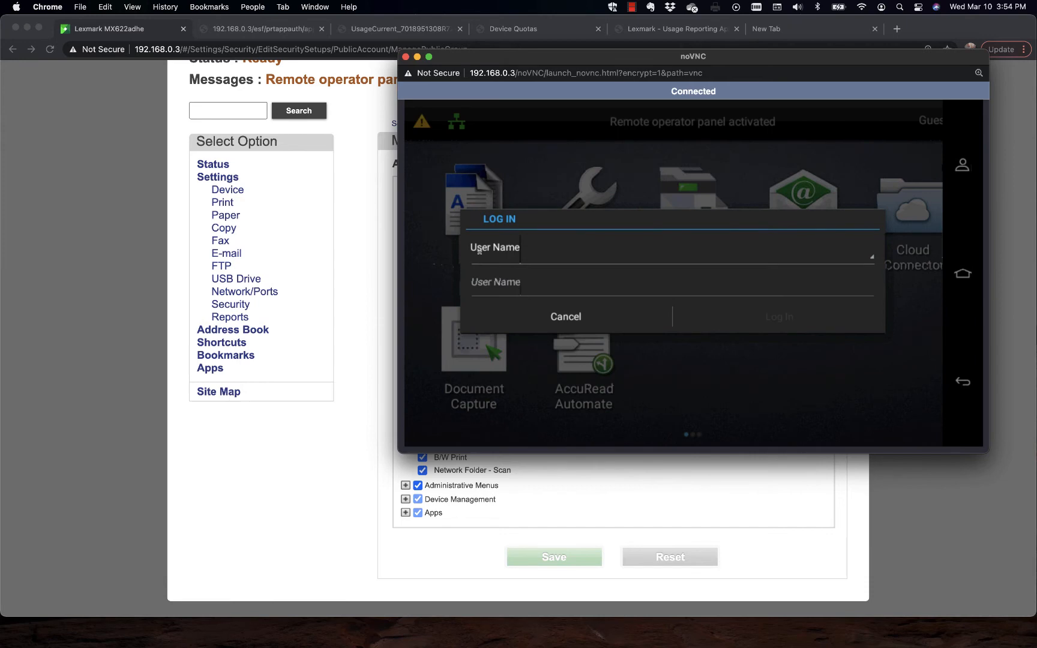
pyautogui.click(363, 341)
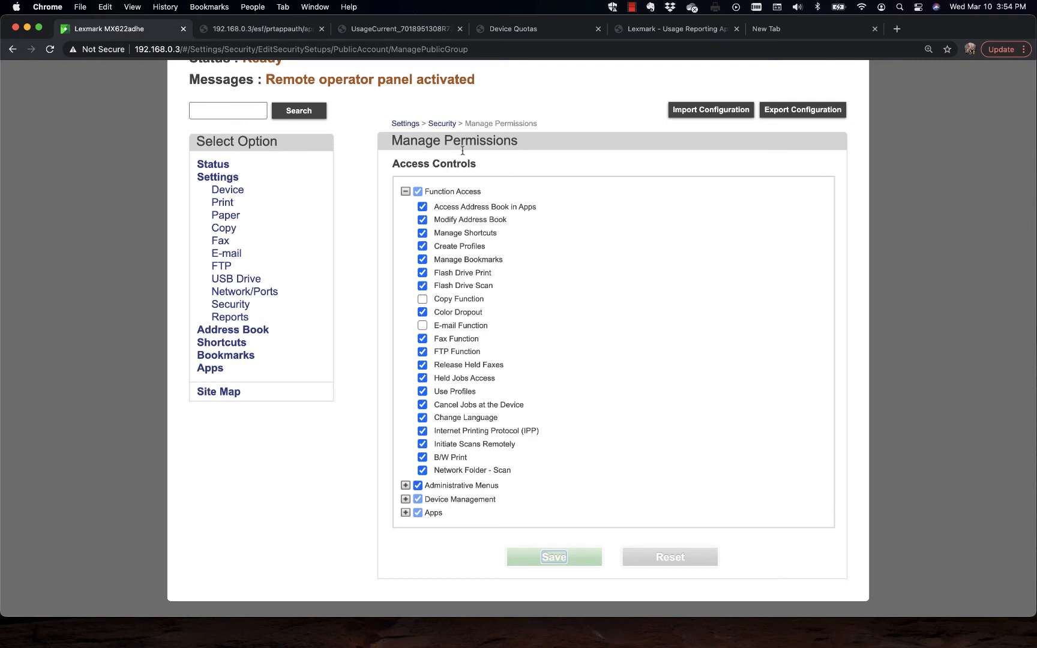
# Step: Return to the Security settings, mark Security Settings and Address Book Contacts for configuration export, and cancel the export
pyautogui.click(443, 123)
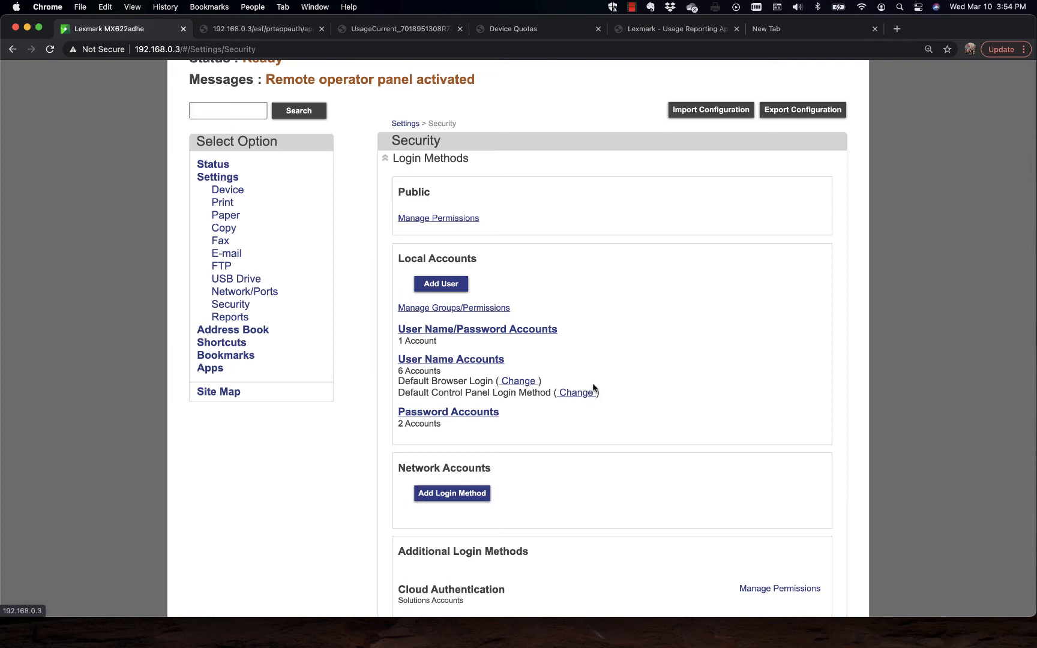
pyautogui.click(811, 115)
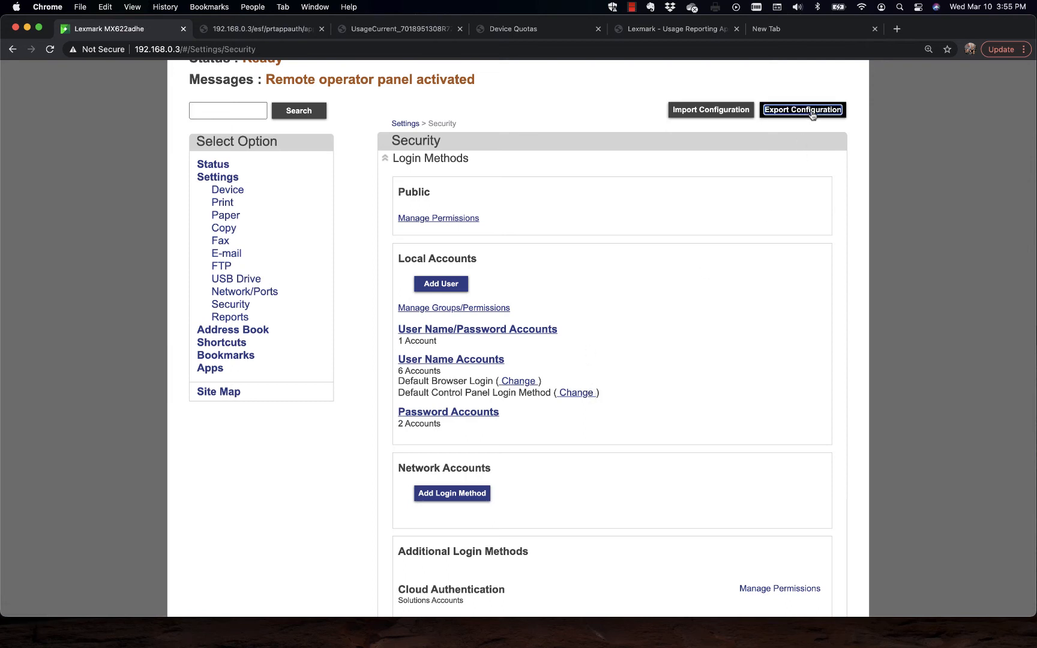
pyautogui.click(788, 180)
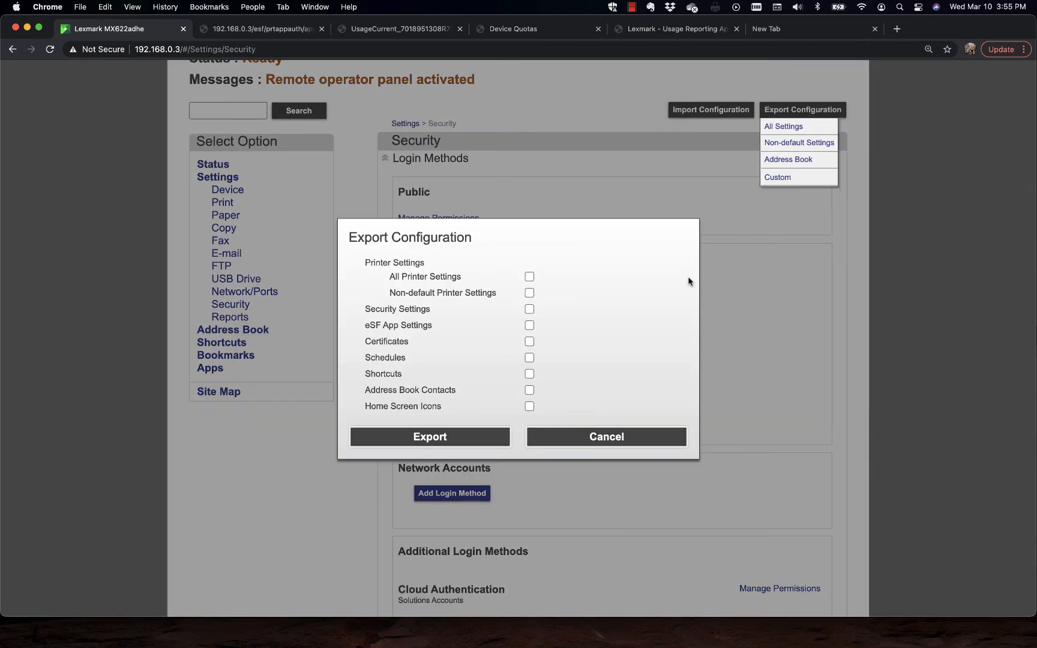
pyautogui.click(529, 309)
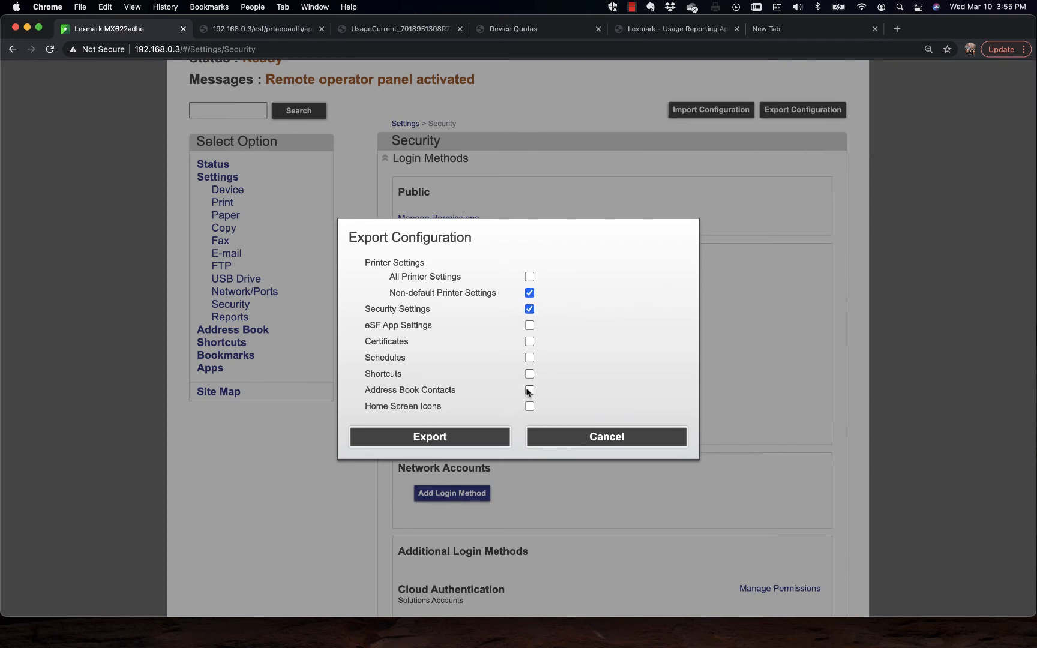
pyautogui.click(528, 390)
pyautogui.click(618, 438)
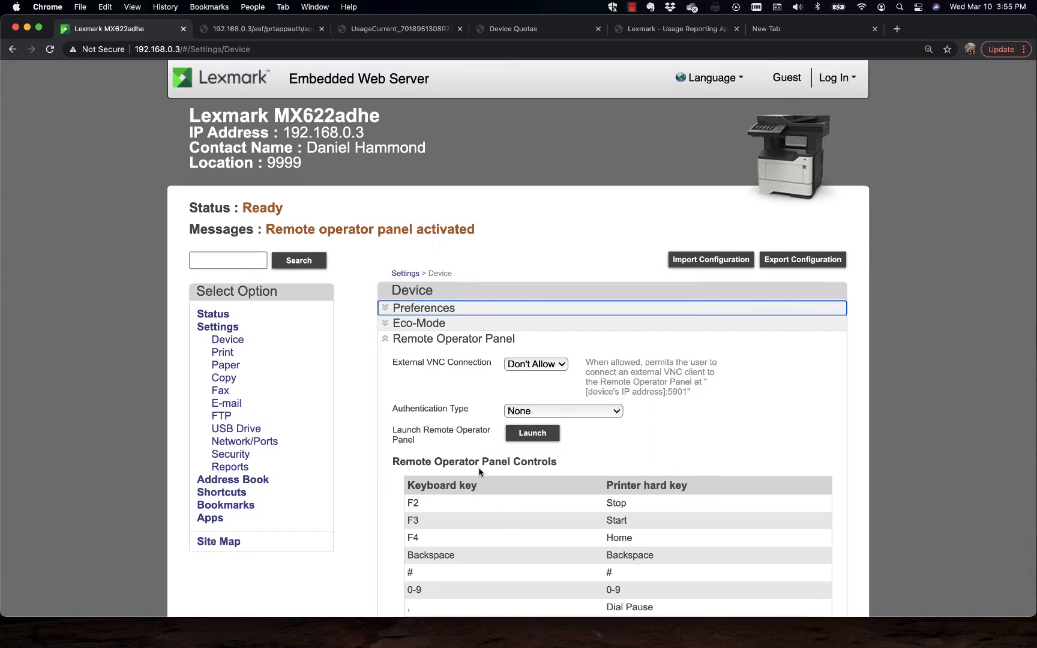
# Step: Enable Job Accounting in the Print settings, look over its log options, and collapse the section without saving
pyautogui.scroll(-2, 478, 467)
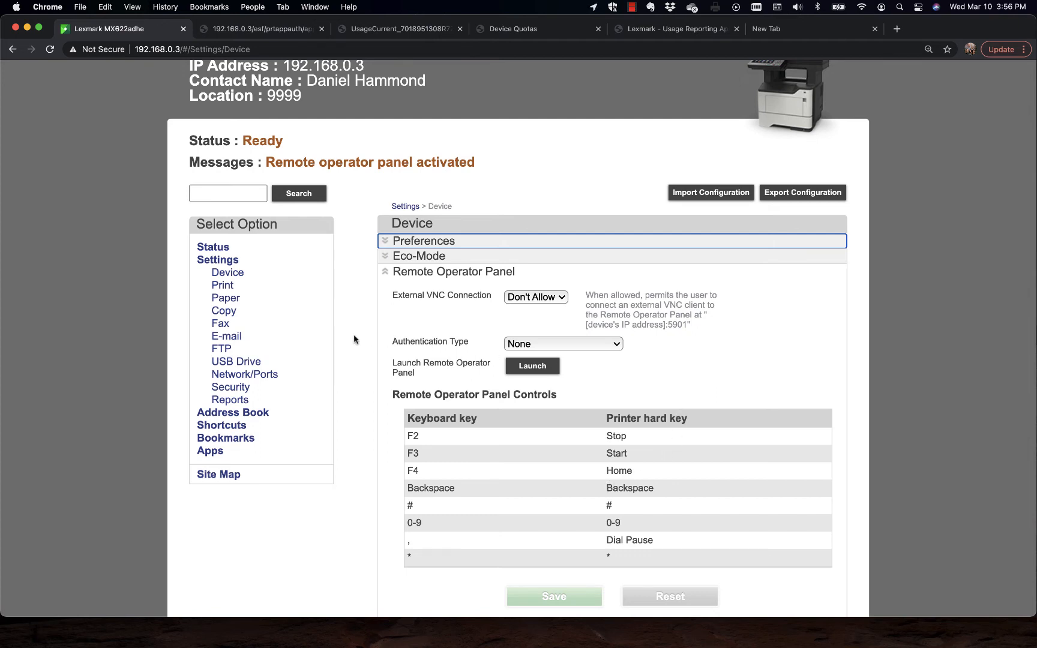
pyautogui.click(224, 287)
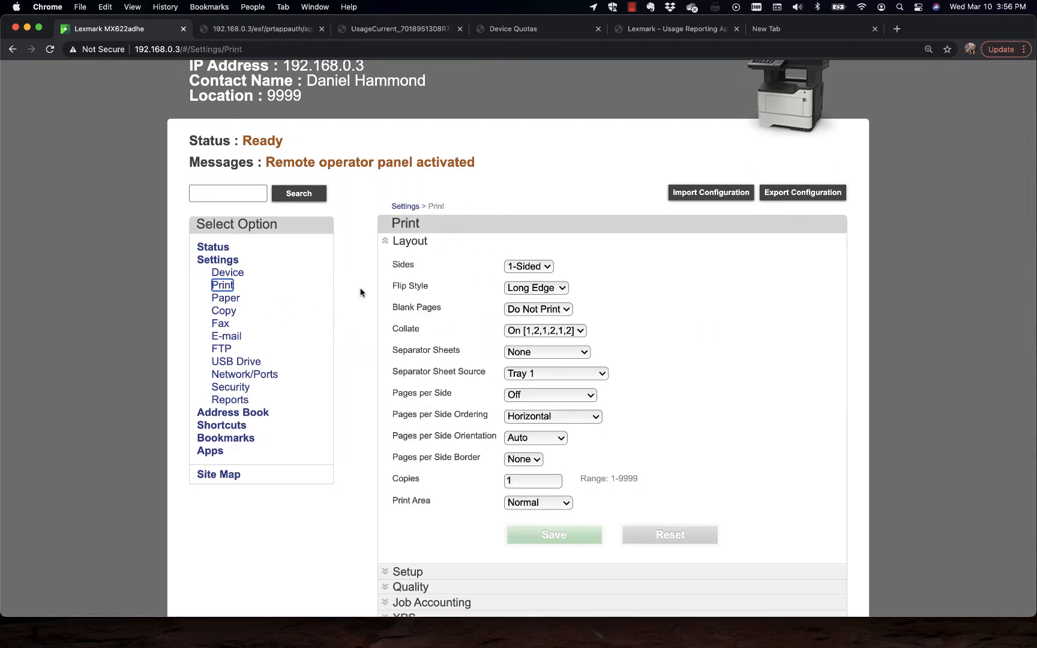
pyautogui.click(383, 241)
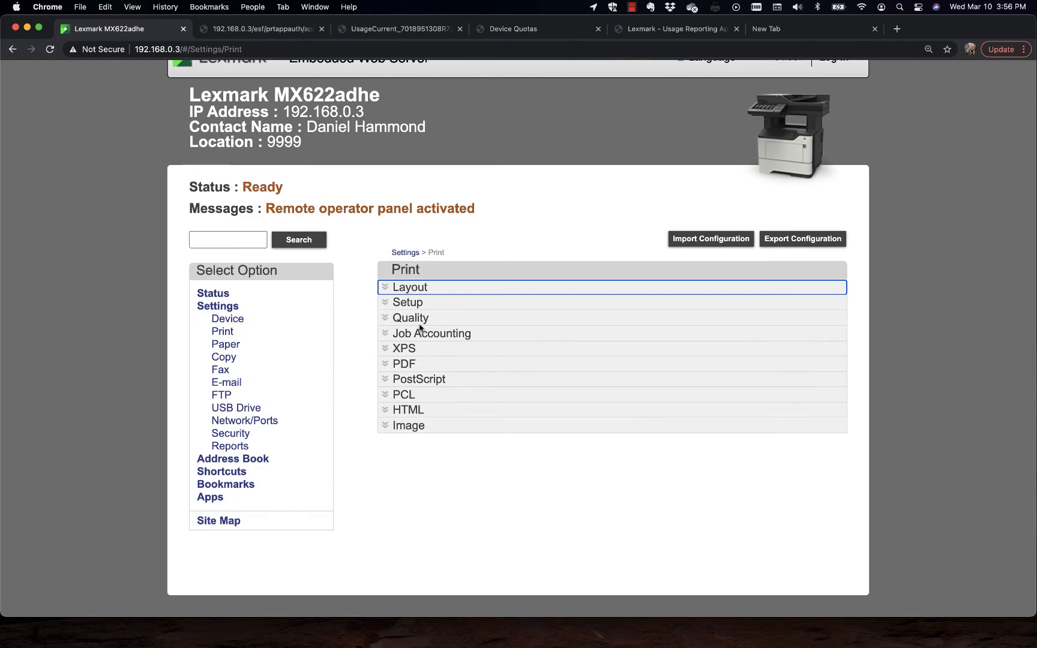
pyautogui.click(387, 338)
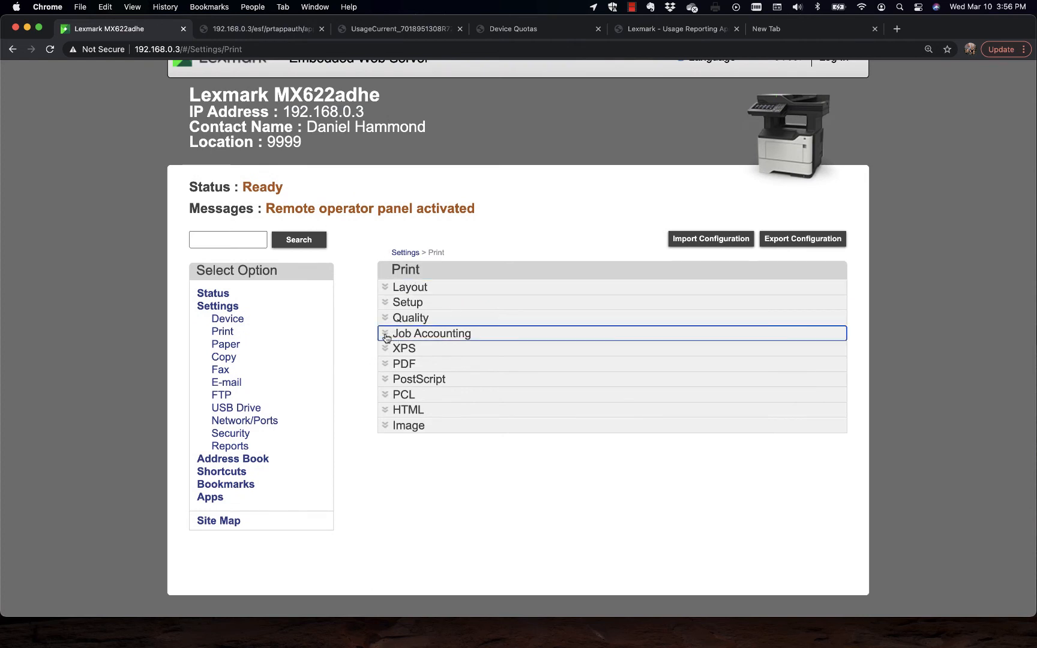
pyautogui.scroll(-1, 470, 337)
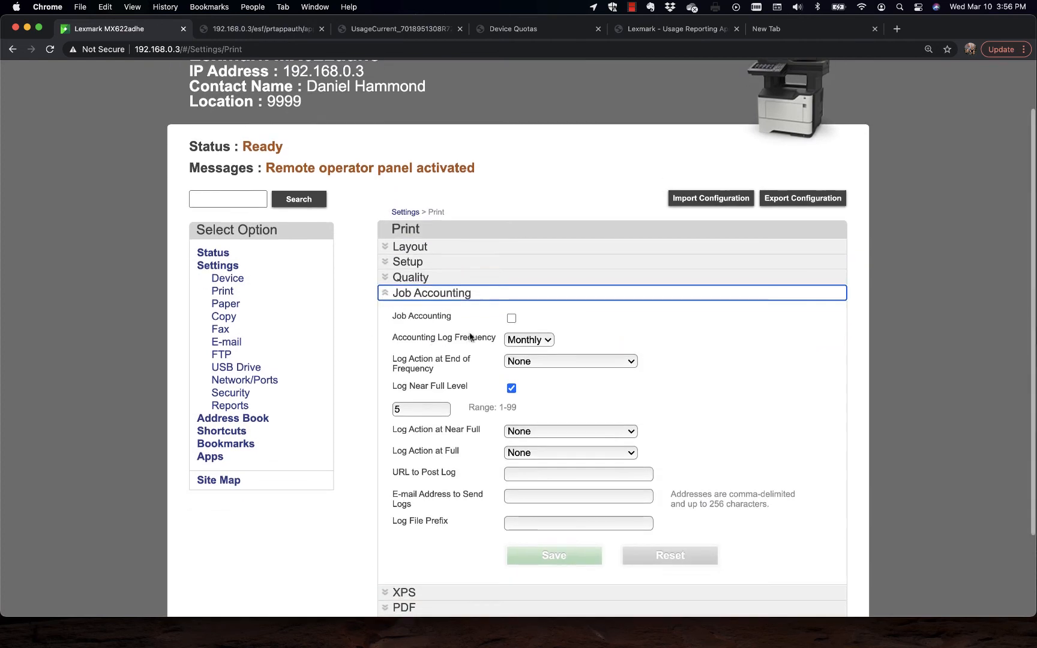
pyautogui.click(511, 318)
pyautogui.scroll(-2, 747, 399)
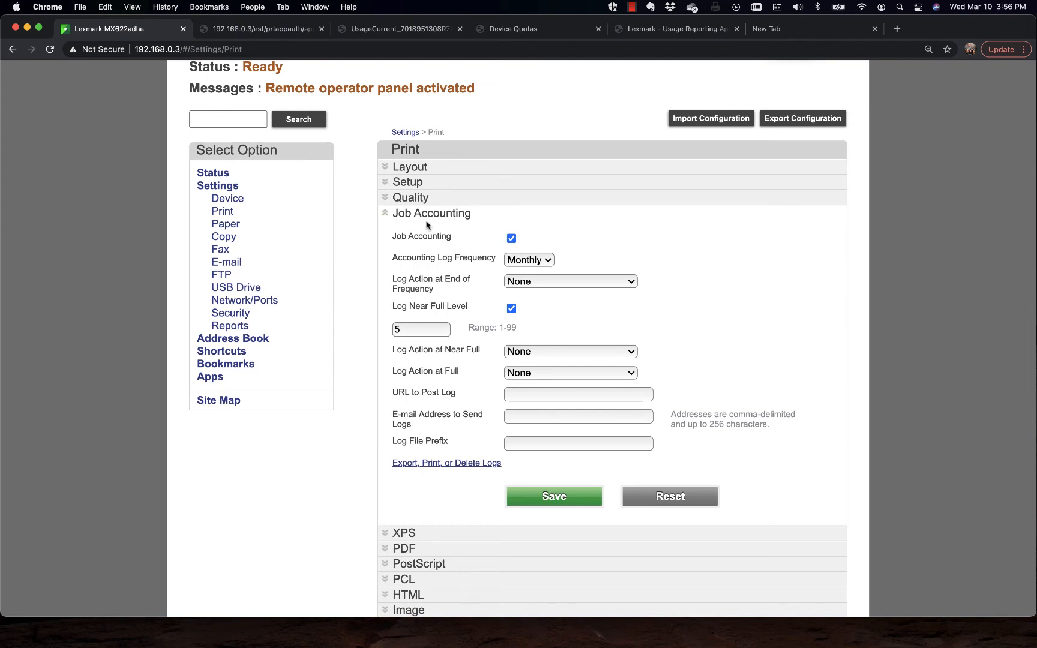
pyautogui.click(384, 214)
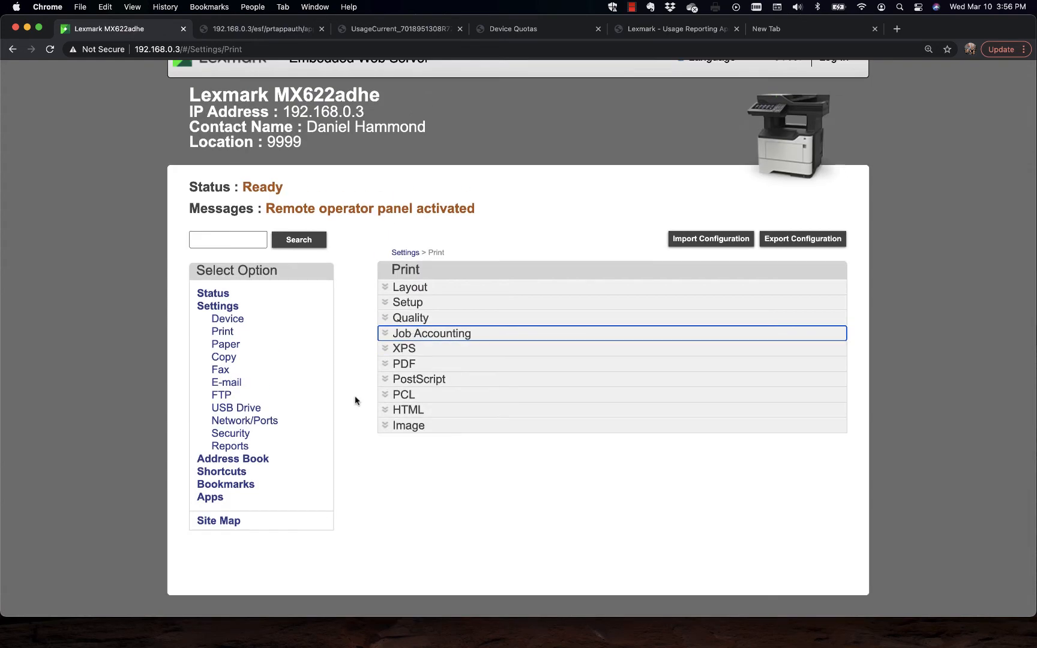
# Step: Open the configuration of the installed Device Quotas app and examine its user accounts, usage reset and report settings
pyautogui.click(210, 498)
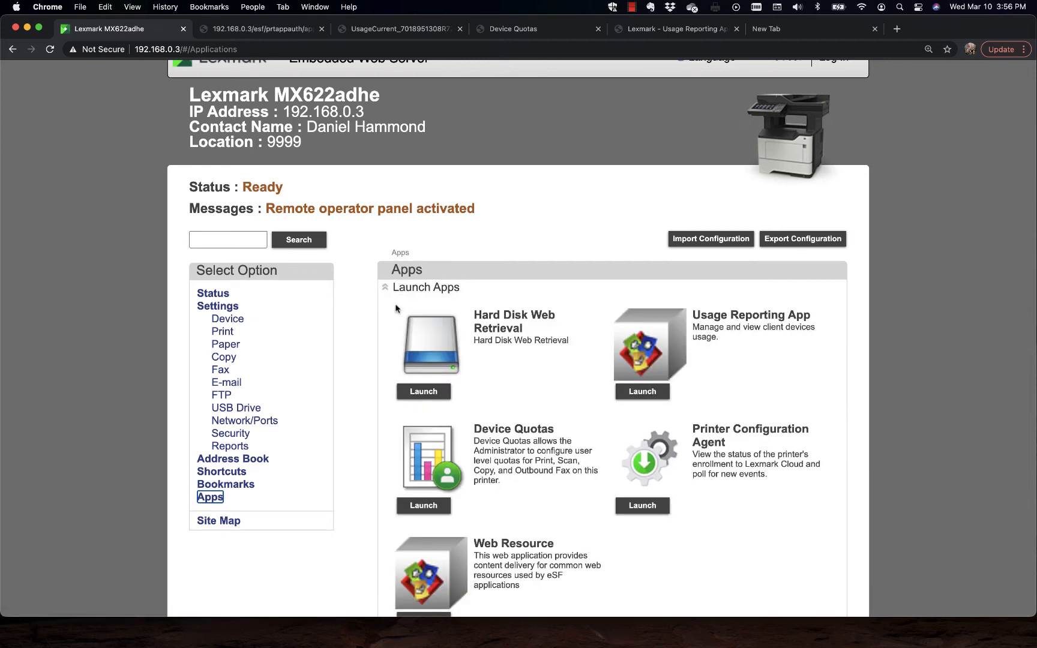
pyautogui.scroll(-2, 474, 412)
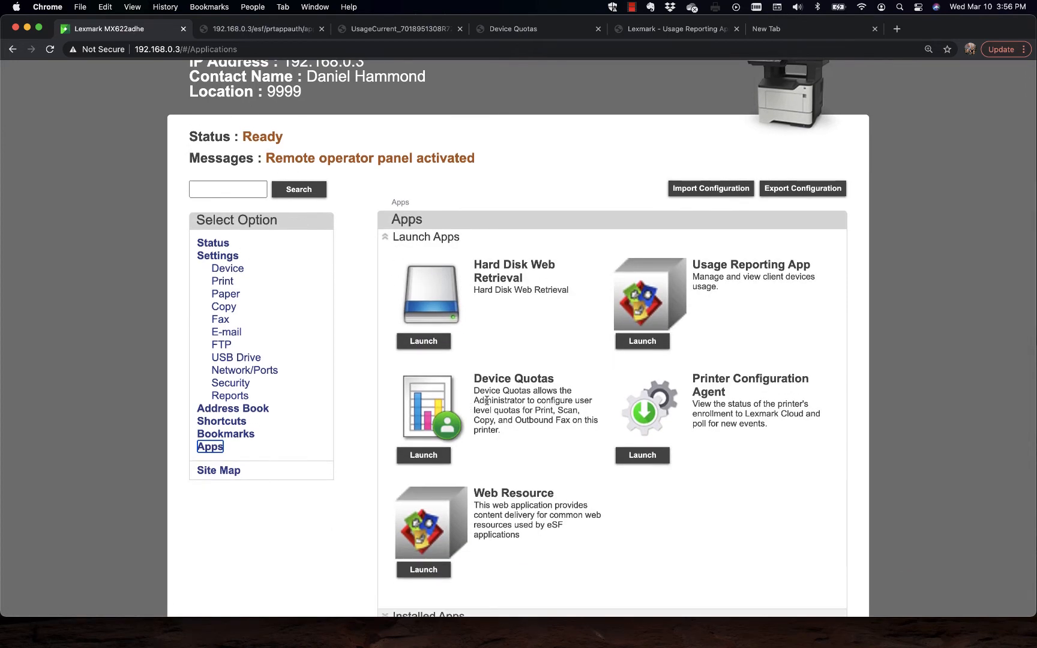
pyautogui.scroll(-3, 503, 402)
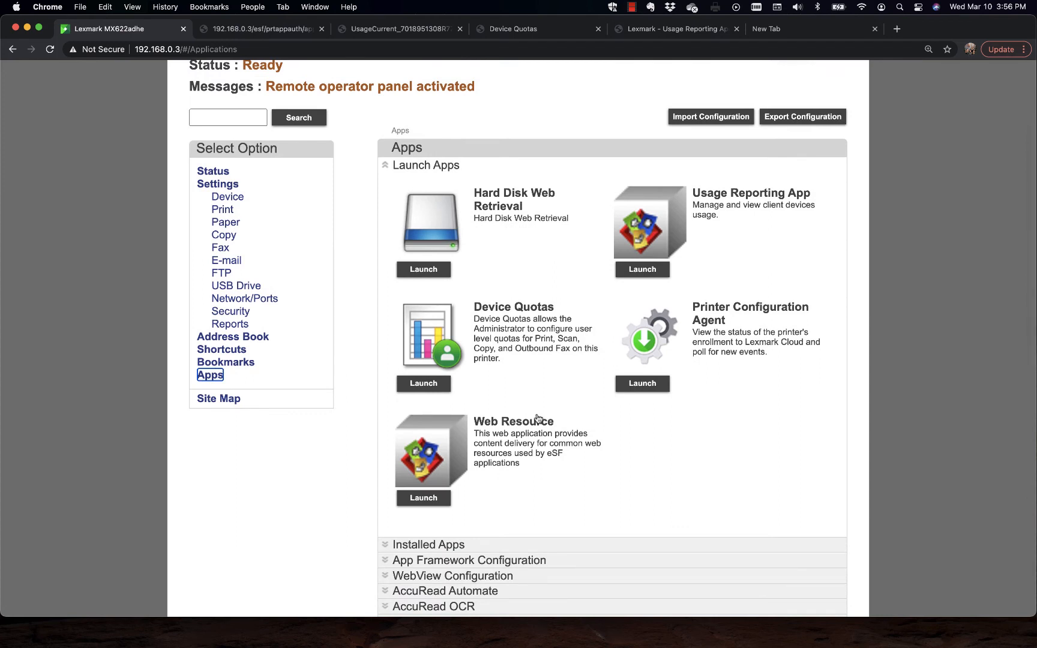
pyautogui.scroll(-15, 537, 418)
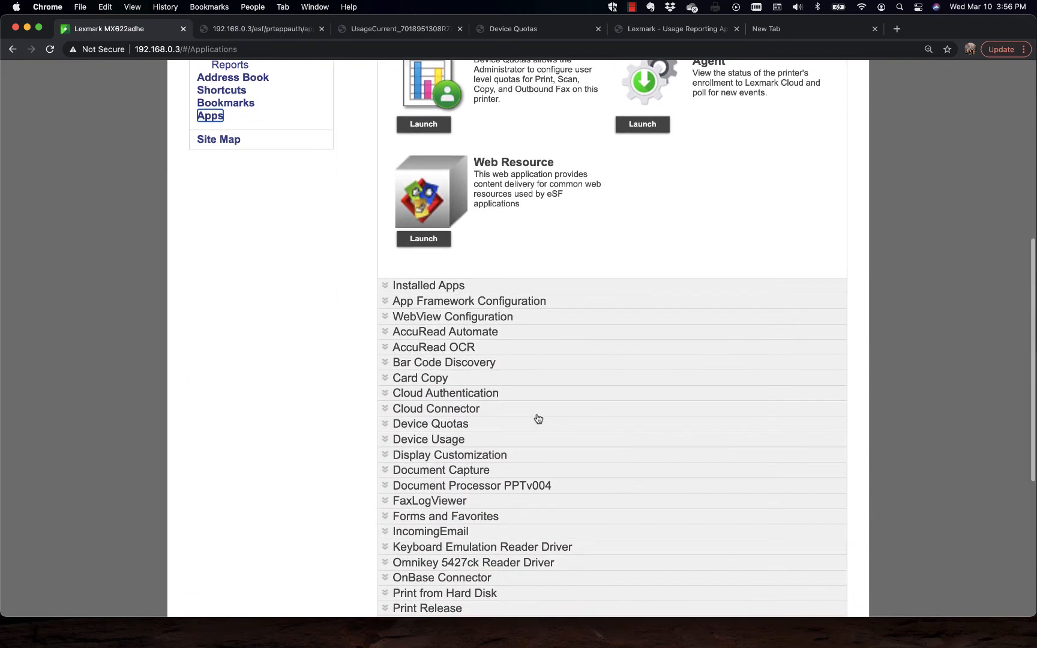
pyautogui.click(388, 332)
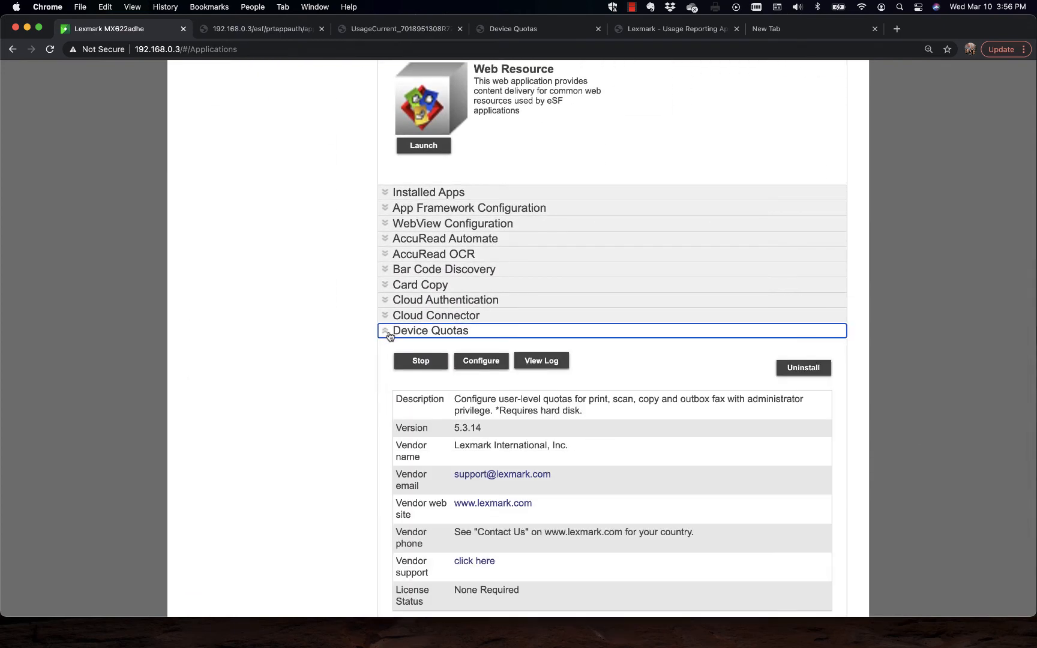
pyautogui.click(486, 363)
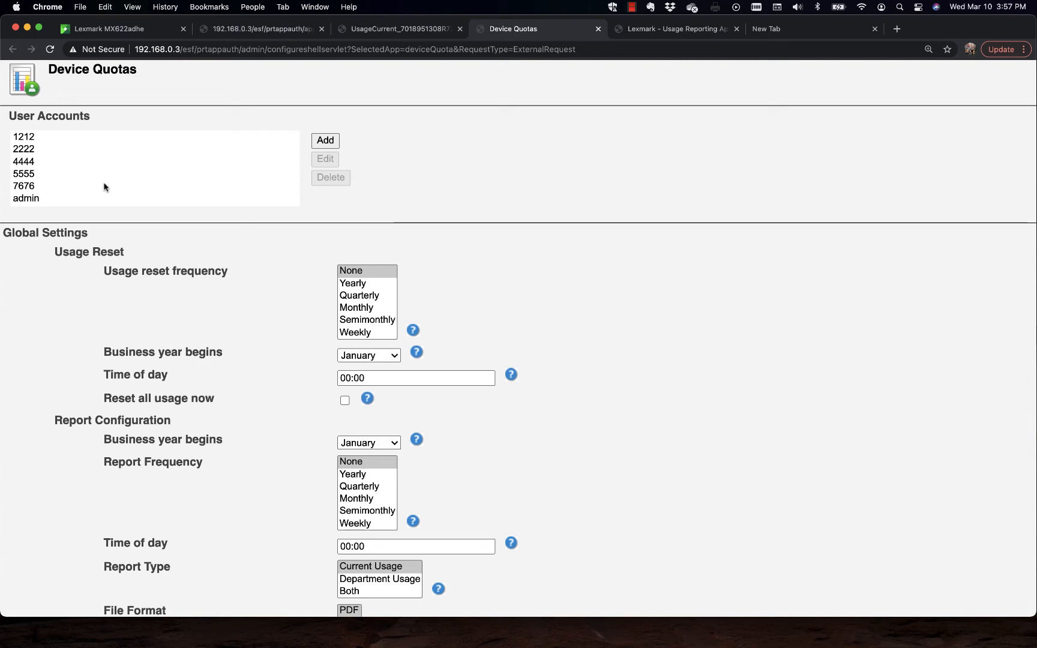
pyautogui.scroll(-7, 480, 309)
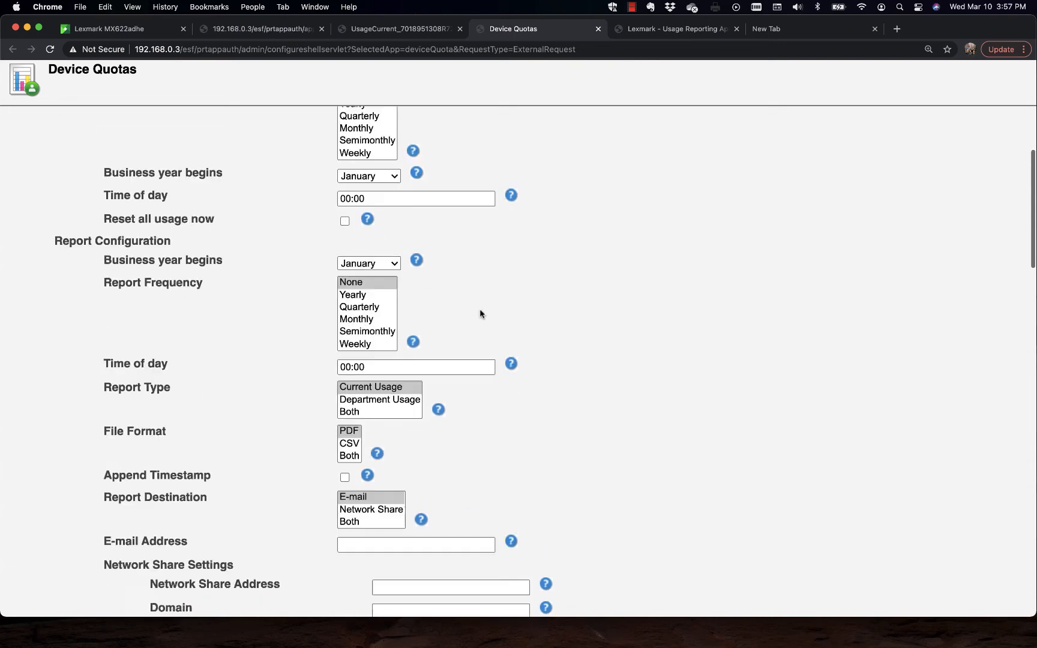
pyautogui.scroll(10, 479, 312)
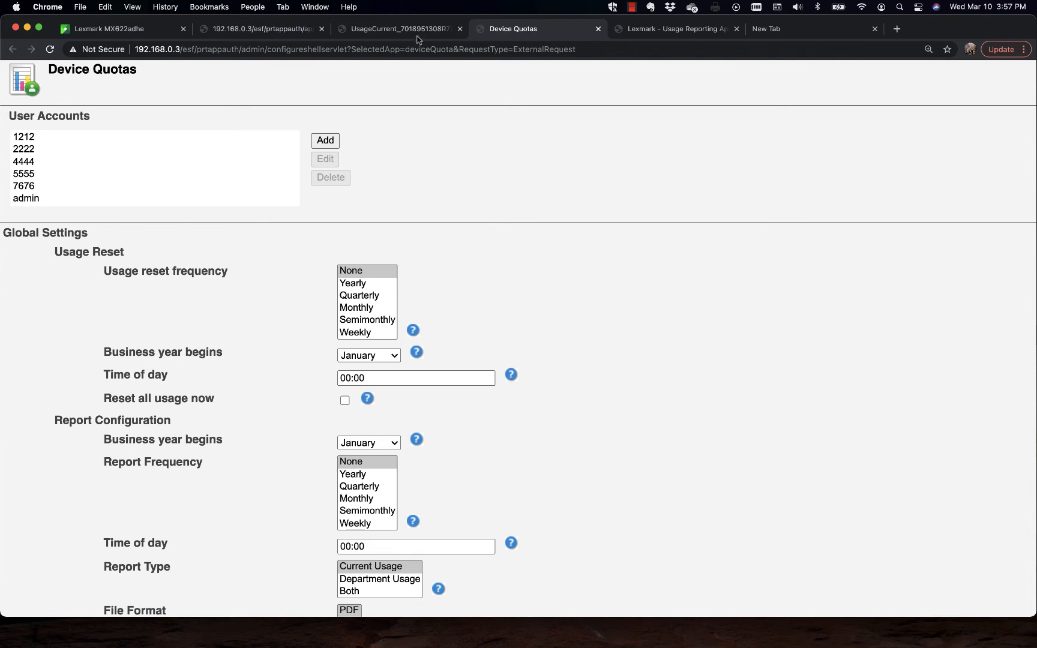
# Step: Launch Device Quotas from the printer's Apps page, export the current period usage data as PDF, and enlarge the opened report
pyautogui.click(128, 31)
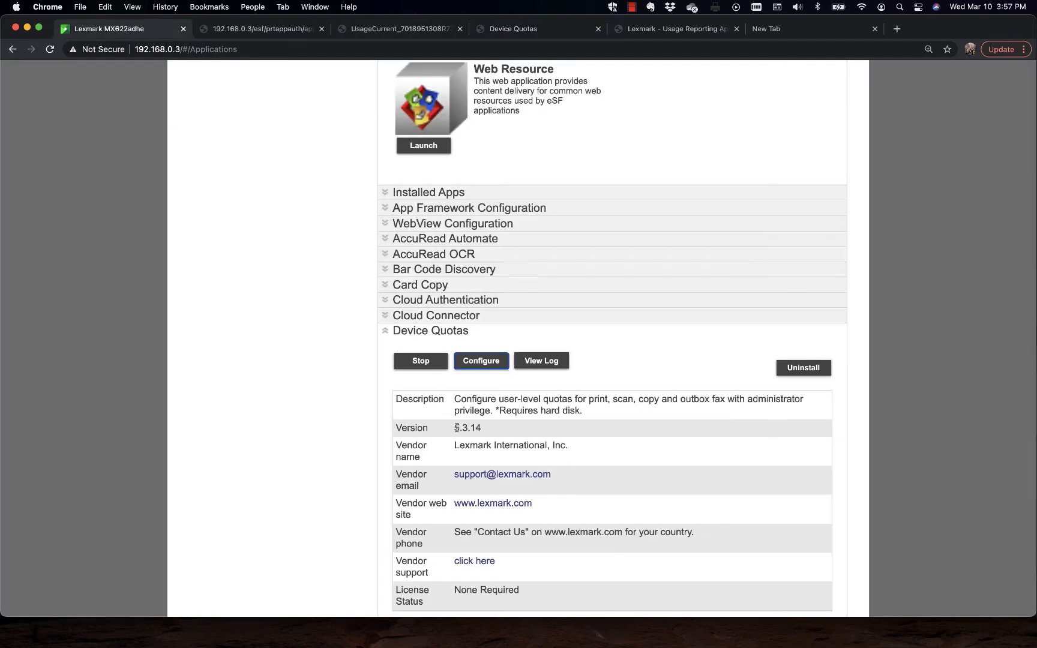
pyautogui.scroll(8, 435, 363)
pyautogui.scroll(-1, 511, 378)
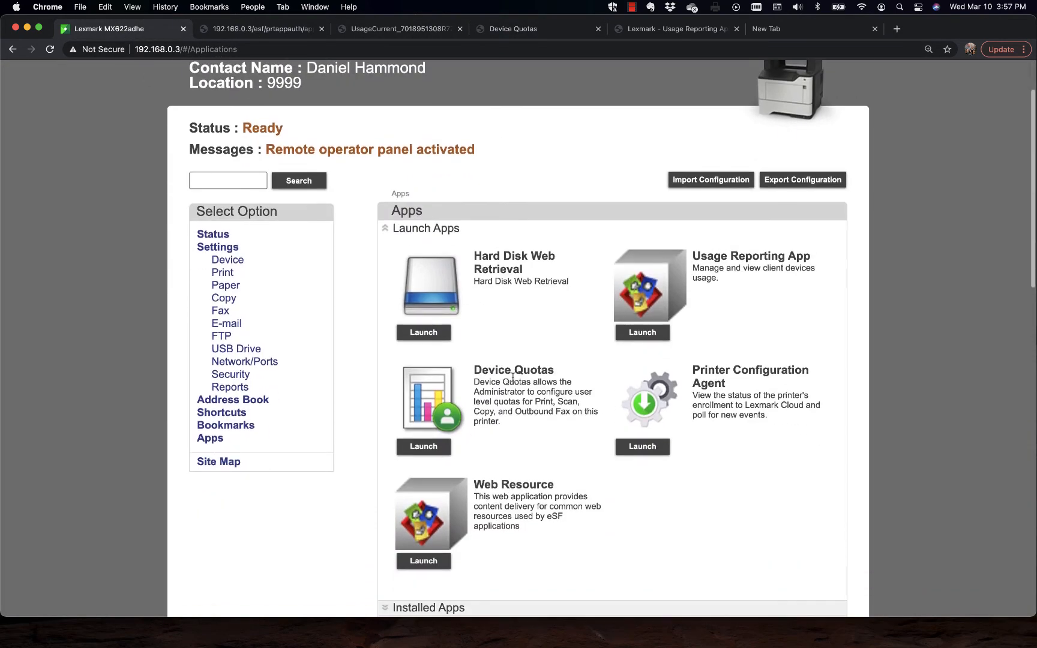
pyautogui.click(424, 446)
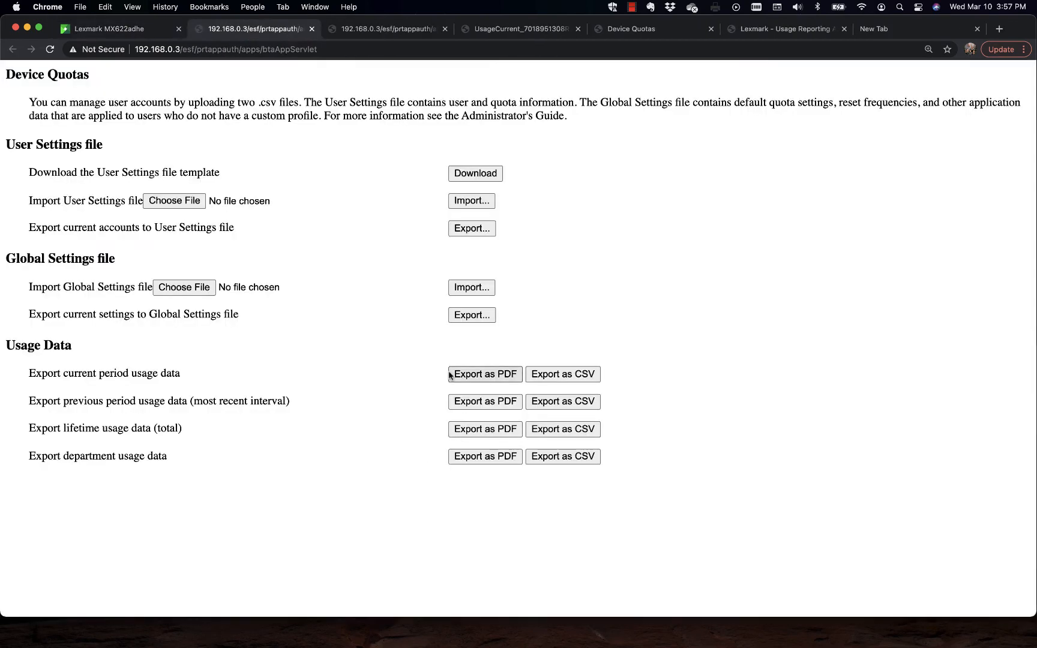
pyautogui.click(495, 375)
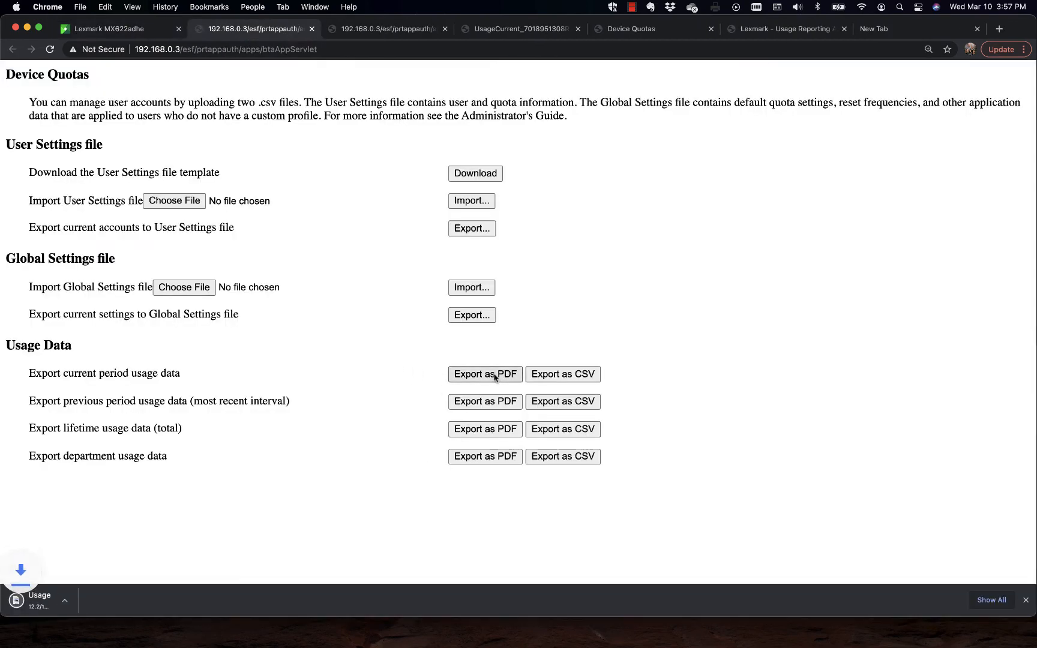
pyautogui.click(90, 603)
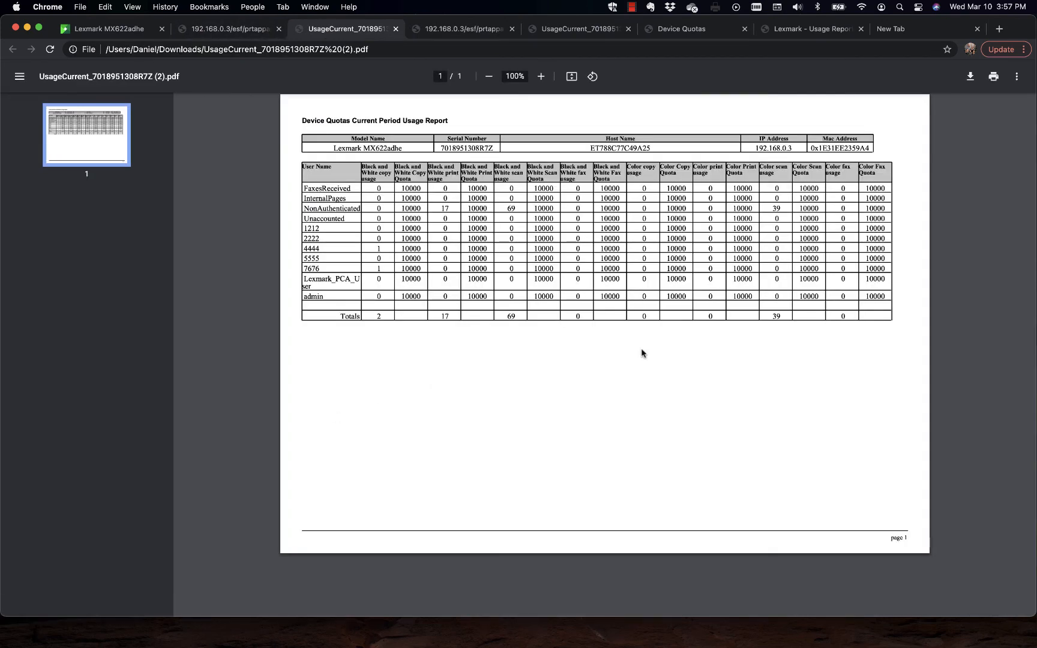
pyautogui.click(540, 76)
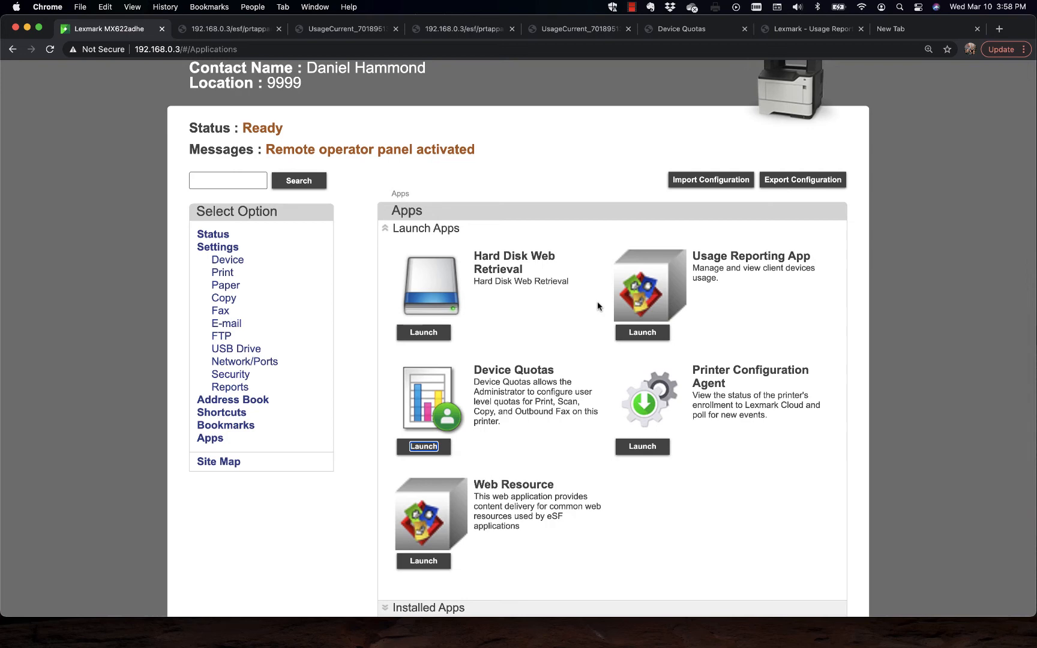
# Step: Collapse the Launch Apps and Device Quotas sections and expand the details of the installed Usage Reporting App
pyautogui.click(390, 230)
pyautogui.scroll(-5, 457, 338)
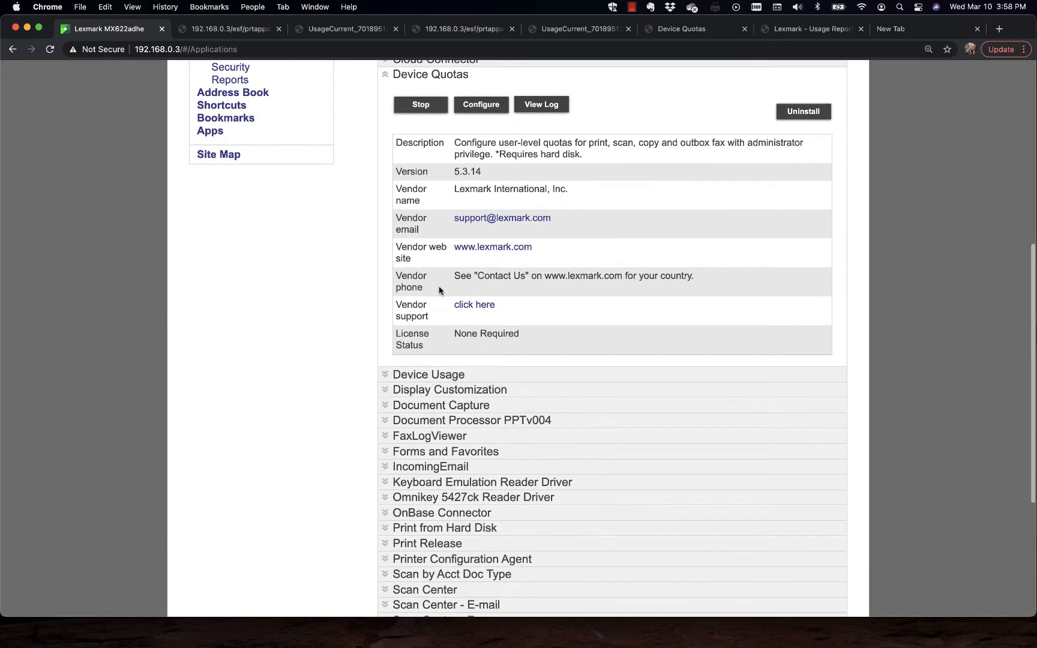
pyautogui.scroll(1, 440, 289)
pyautogui.click(386, 154)
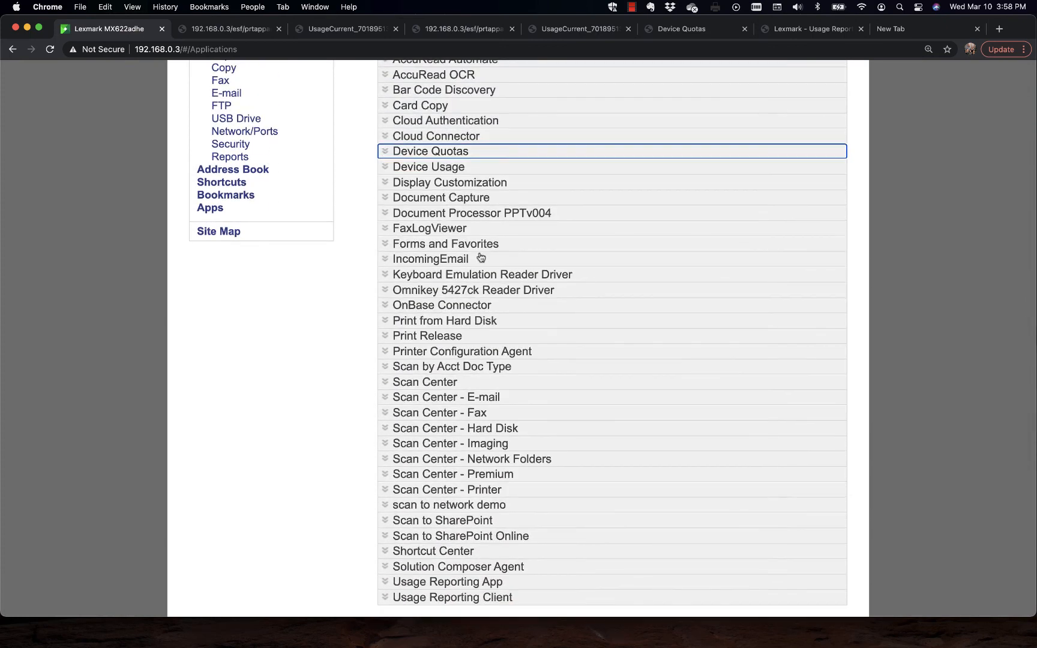
pyautogui.scroll(-2, 572, 338)
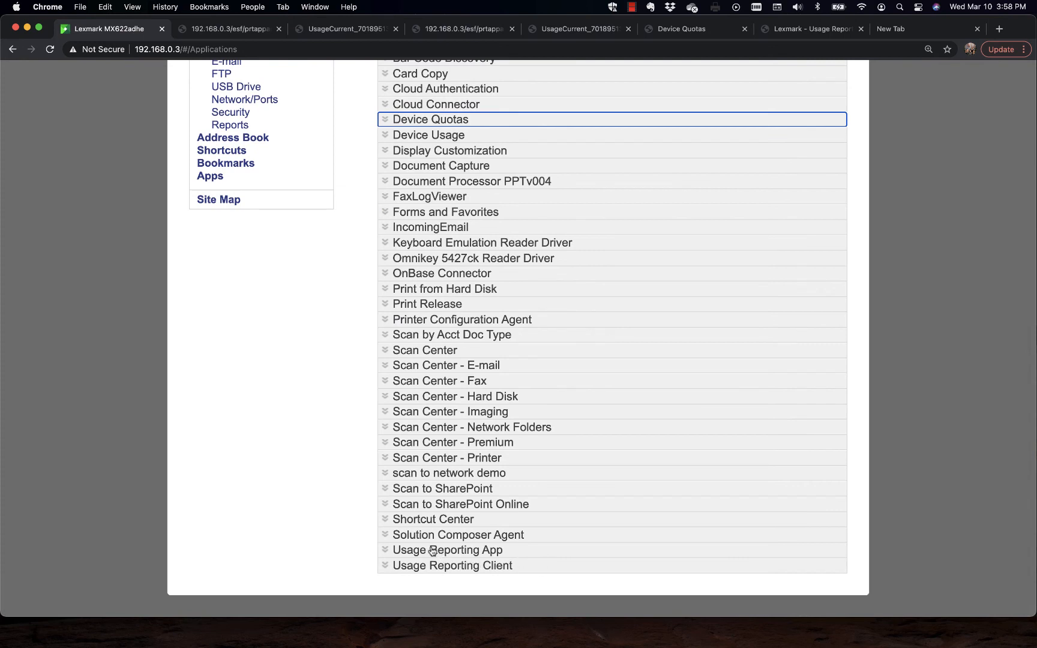
pyautogui.click(391, 551)
pyautogui.scroll(-5, 608, 509)
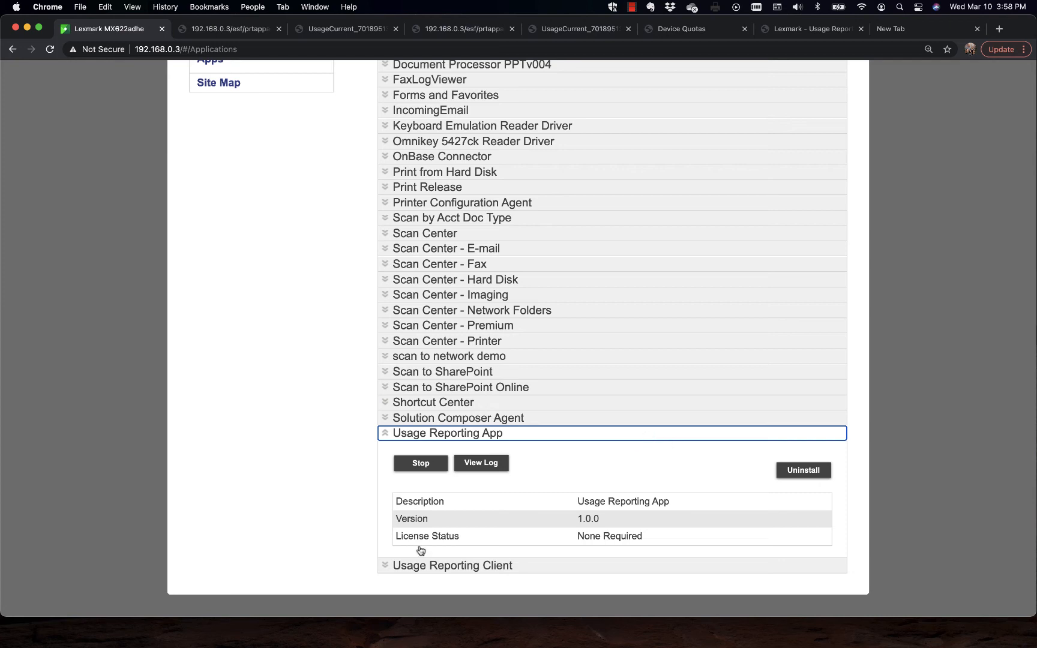
# Step: Open the Usage Reporting Client's configuration, examine its server address and job accounting user ID settings, and return to the printer's Apps page
pyautogui.click(398, 566)
pyautogui.scroll(-5, 259, 507)
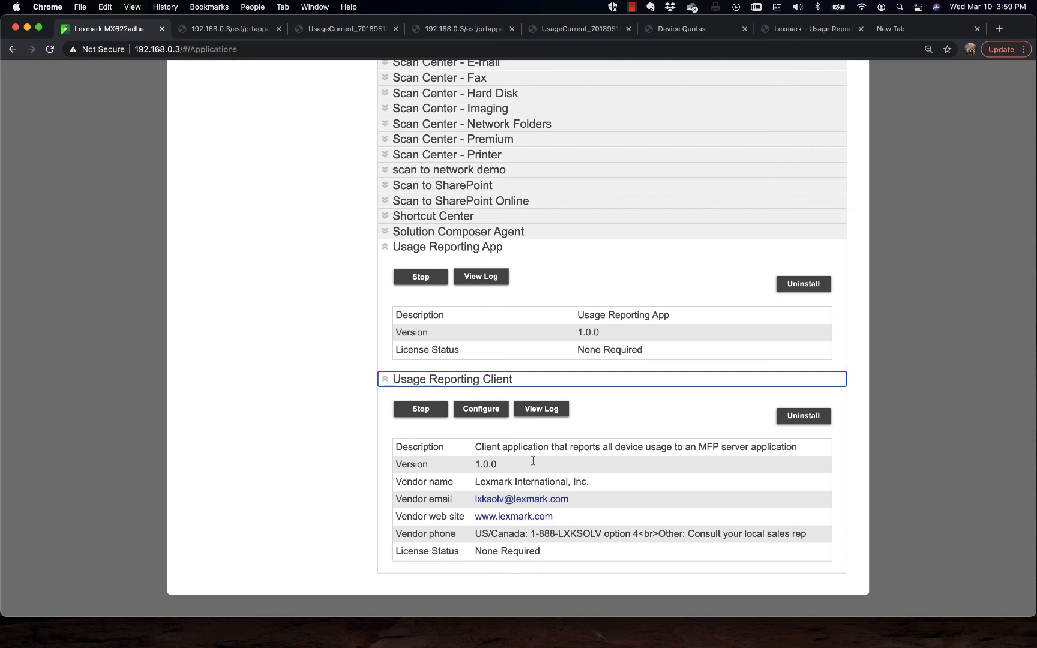
pyautogui.click(490, 411)
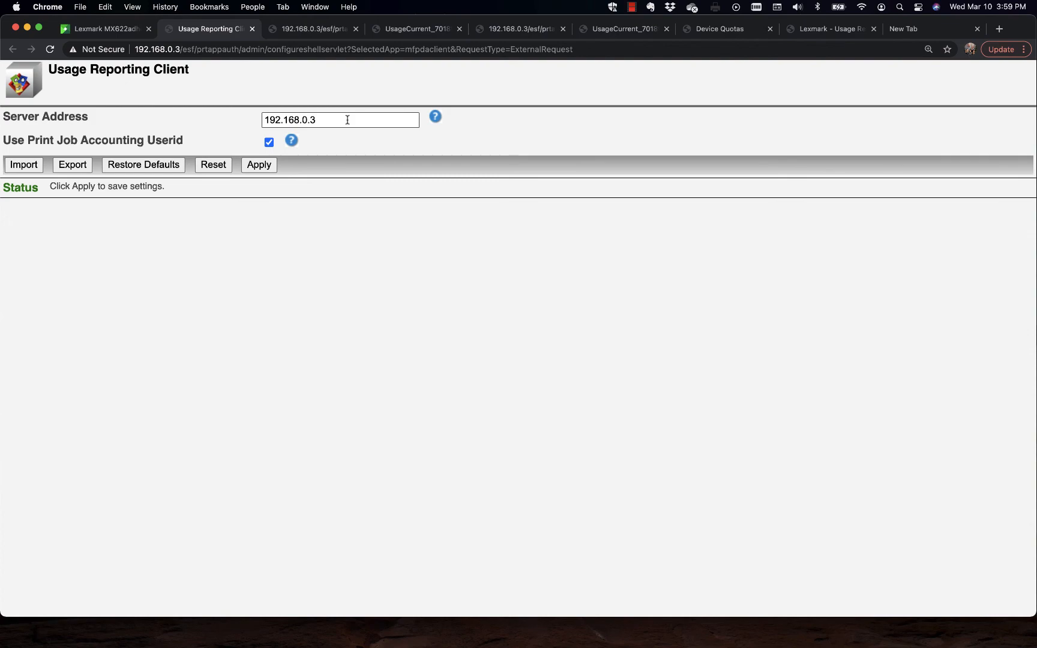
pyautogui.click(105, 29)
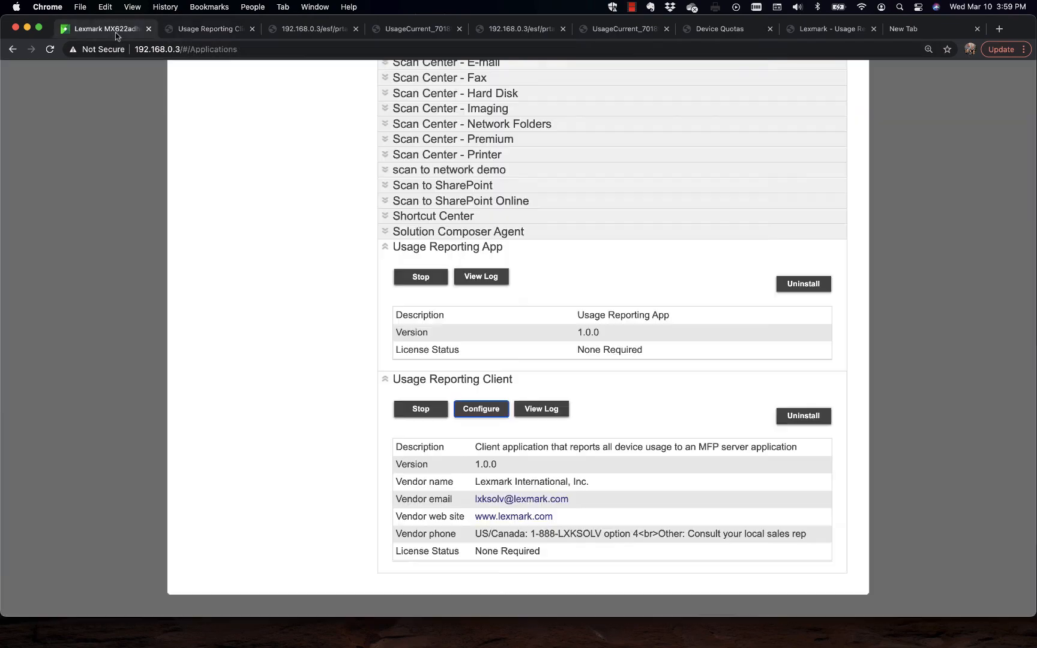
# Step: Launch the Usage Reporting App from the printer's Apps page and run the User Report for This Week
pyautogui.scroll(-1, 403, 326)
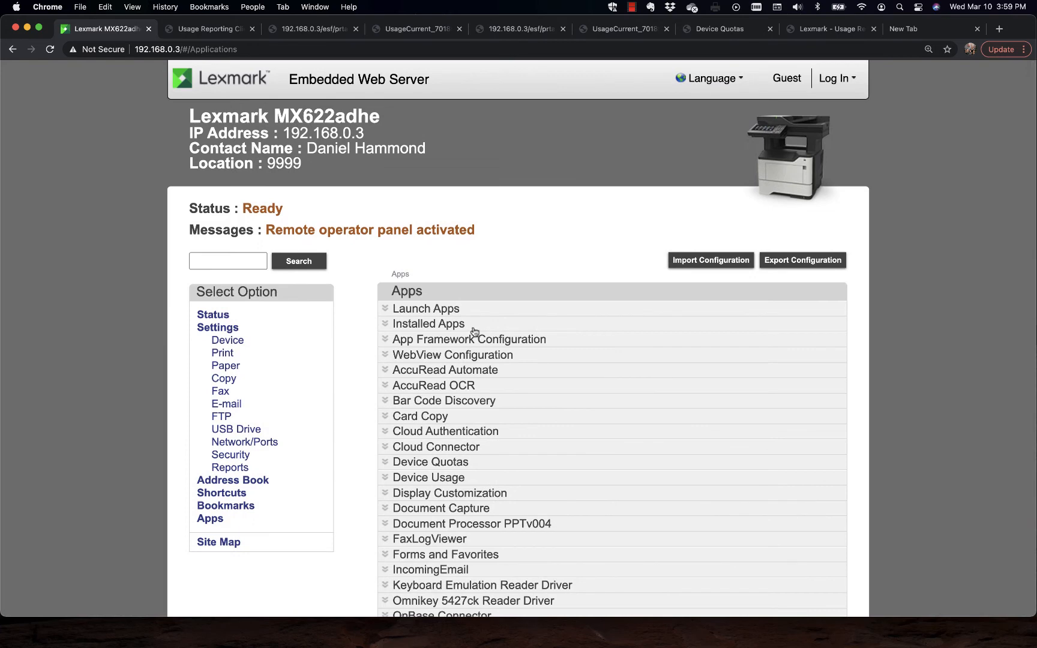
pyautogui.click(423, 312)
pyautogui.scroll(-5, 613, 438)
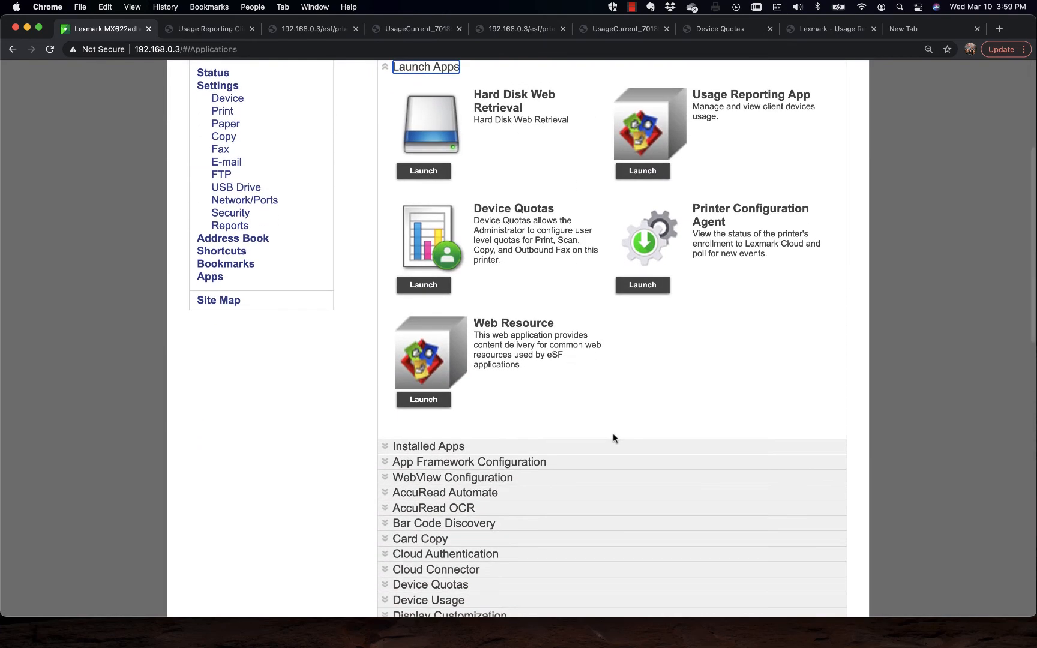
pyautogui.click(642, 171)
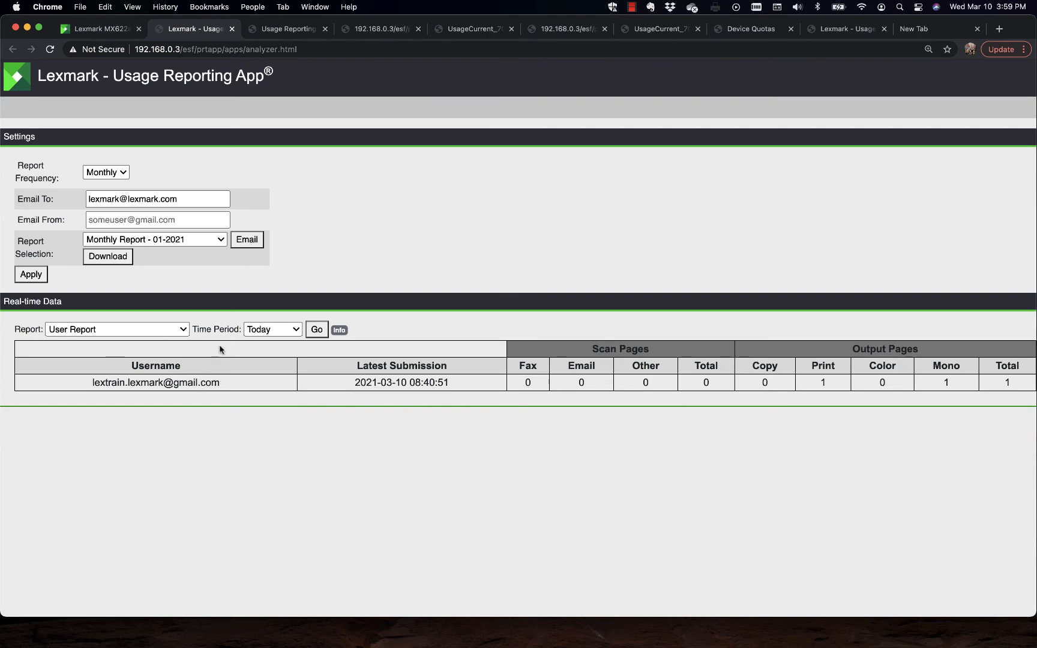
pyautogui.click(282, 330)
pyautogui.click(273, 345)
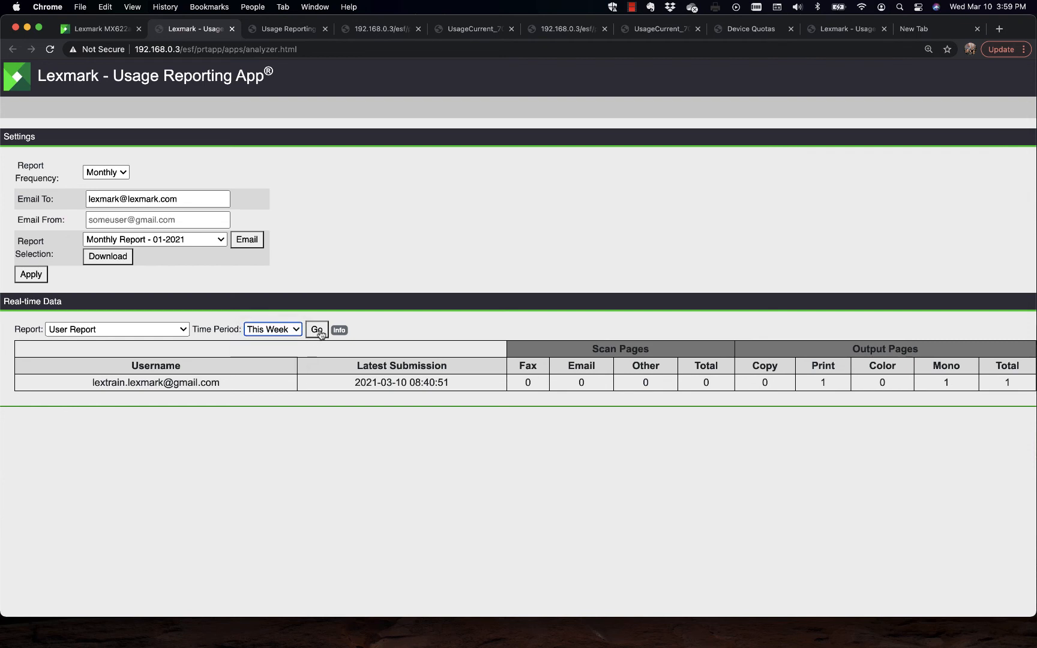
pyautogui.click(316, 329)
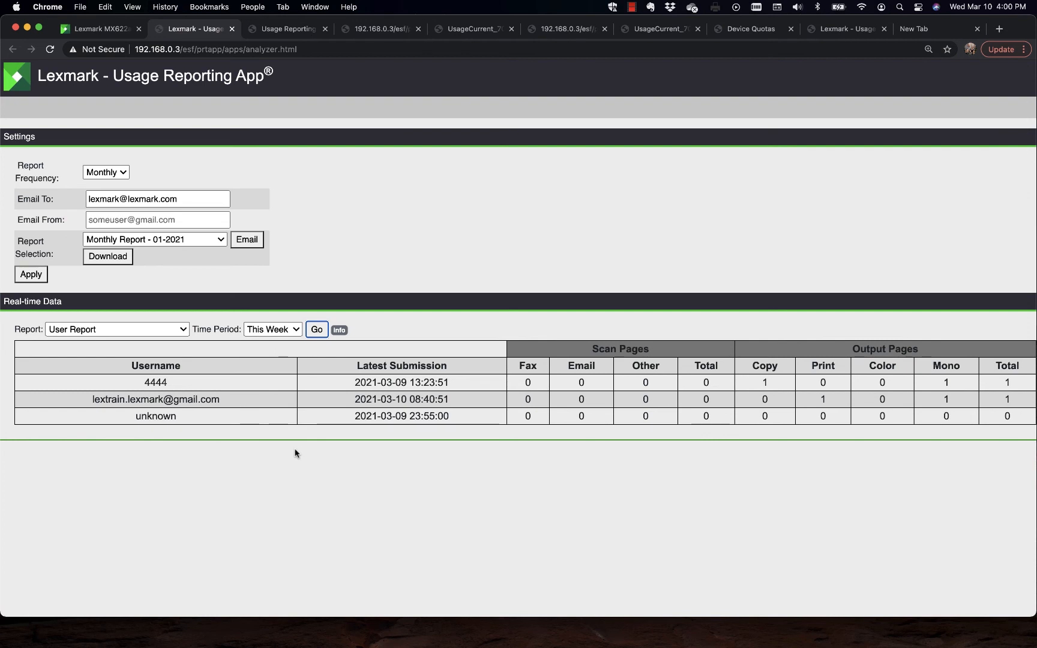
# Step: Run the real-time Device Report for This Week
pyautogui.click(120, 329)
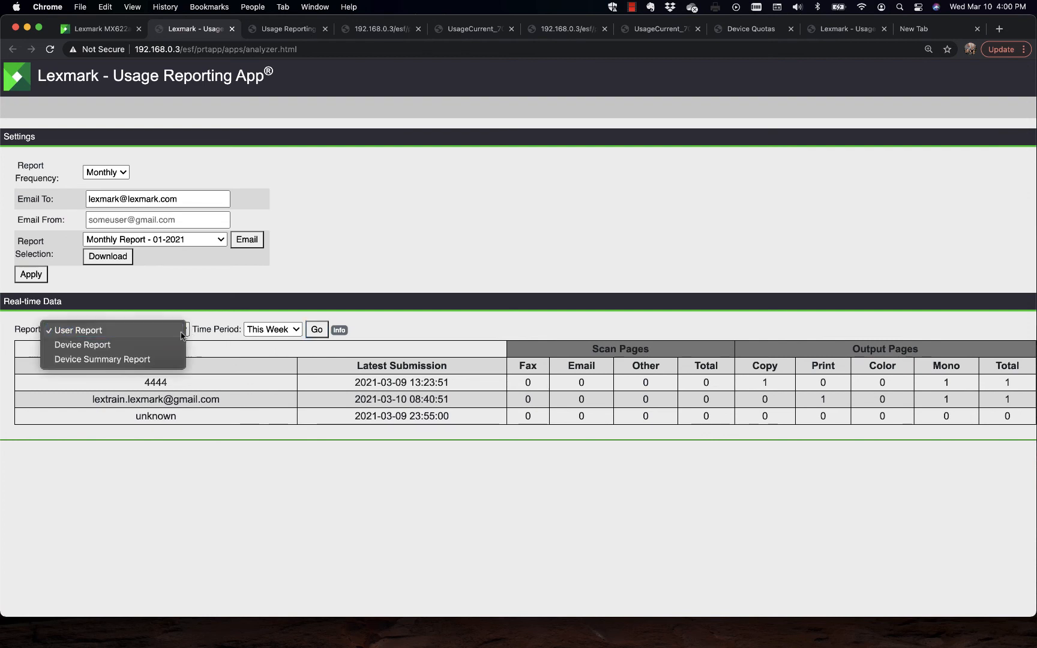
pyautogui.click(120, 344)
pyautogui.click(317, 329)
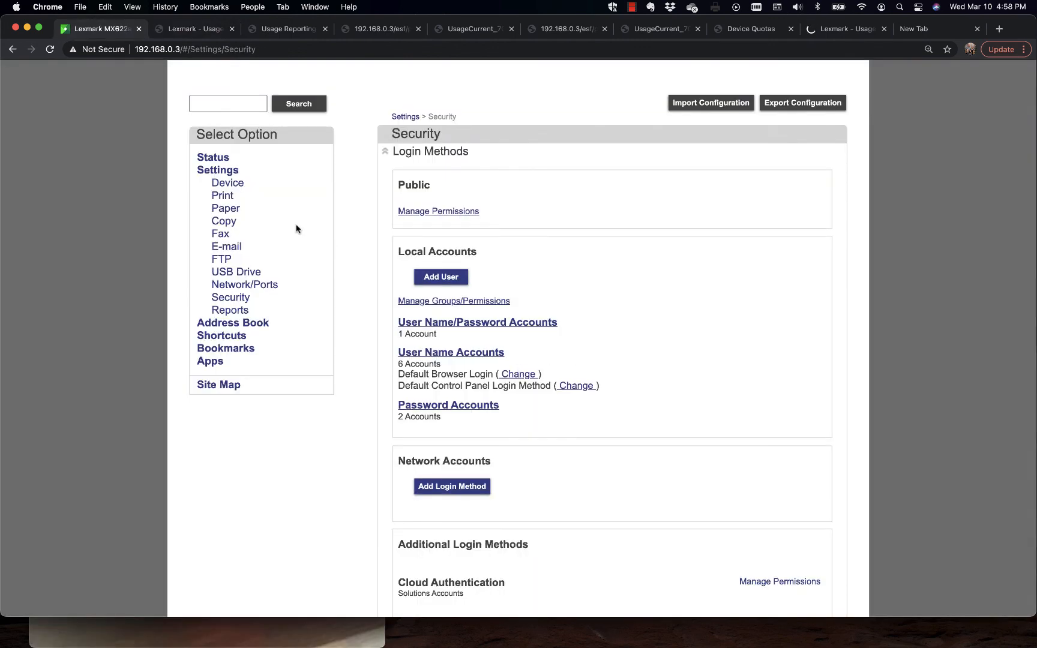
# Step: Open the printer's Print settings and collapse the Layout section to view the list of setting groups
pyautogui.click(227, 198)
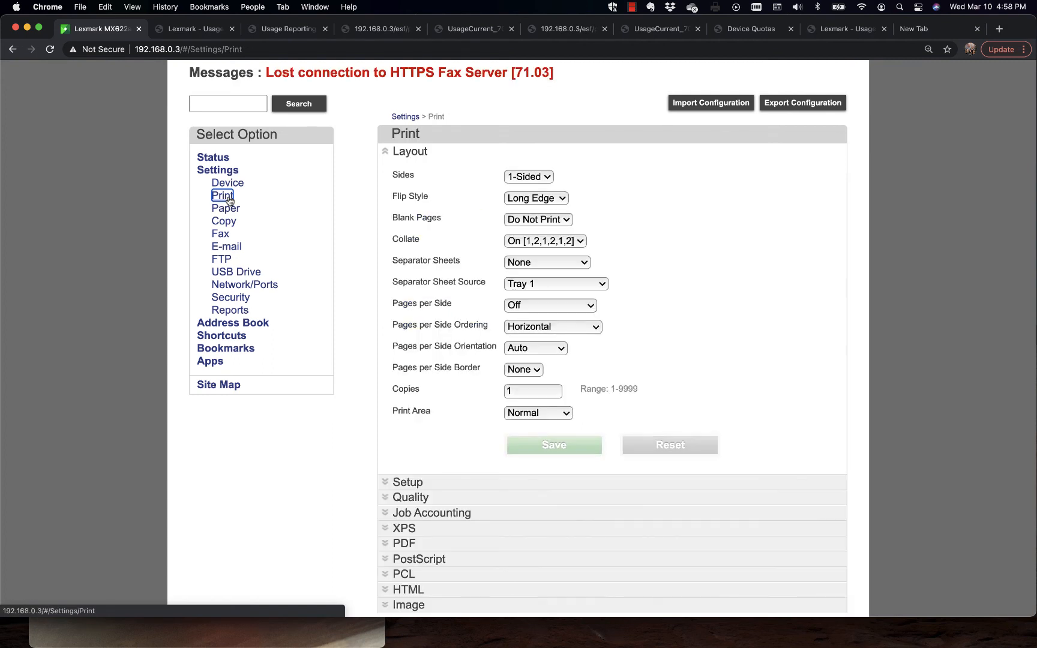
pyautogui.click(382, 153)
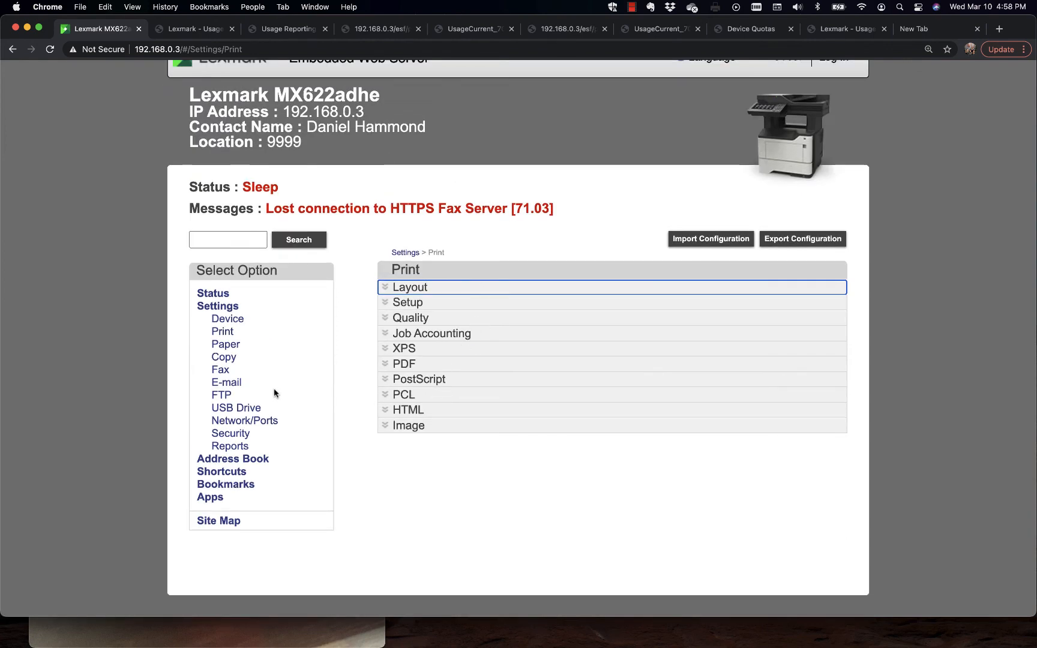
# Step: Enable Print Permission in the Miscellaneous section of the Security settings and review the Default Print Permission Login choices
pyautogui.click(243, 435)
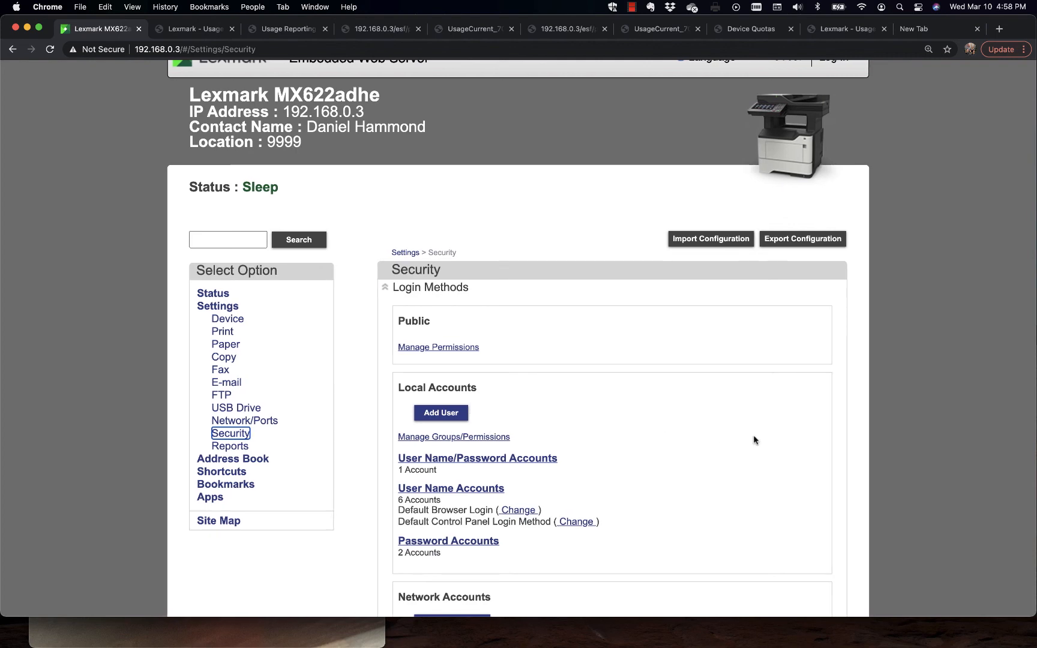
pyautogui.scroll(-10, 754, 437)
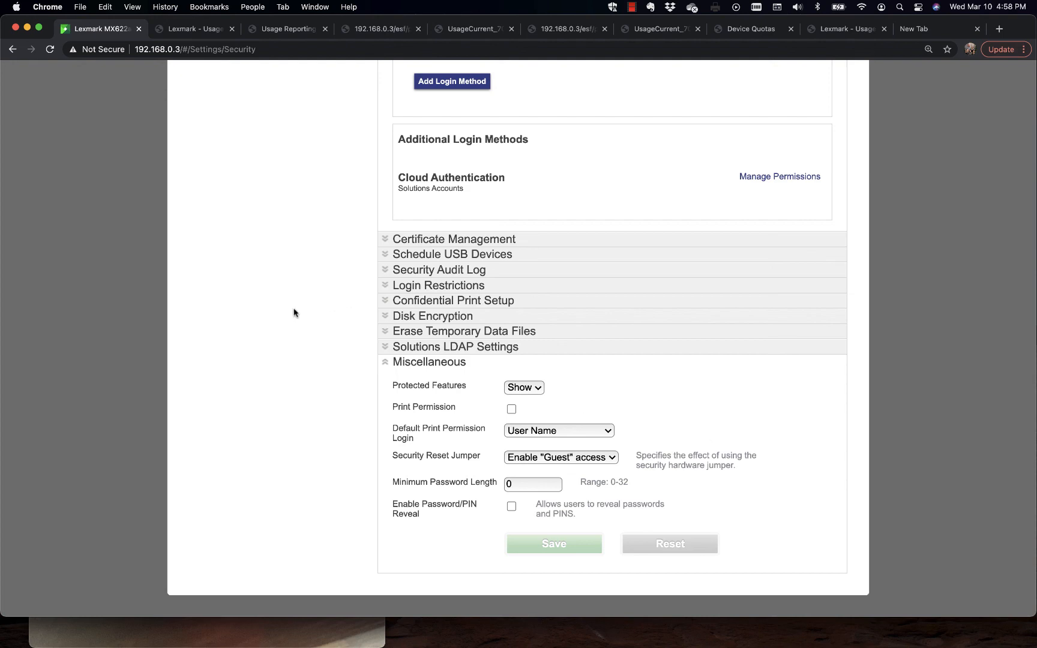
pyautogui.scroll(5, 294, 312)
pyautogui.scroll(-5, 294, 312)
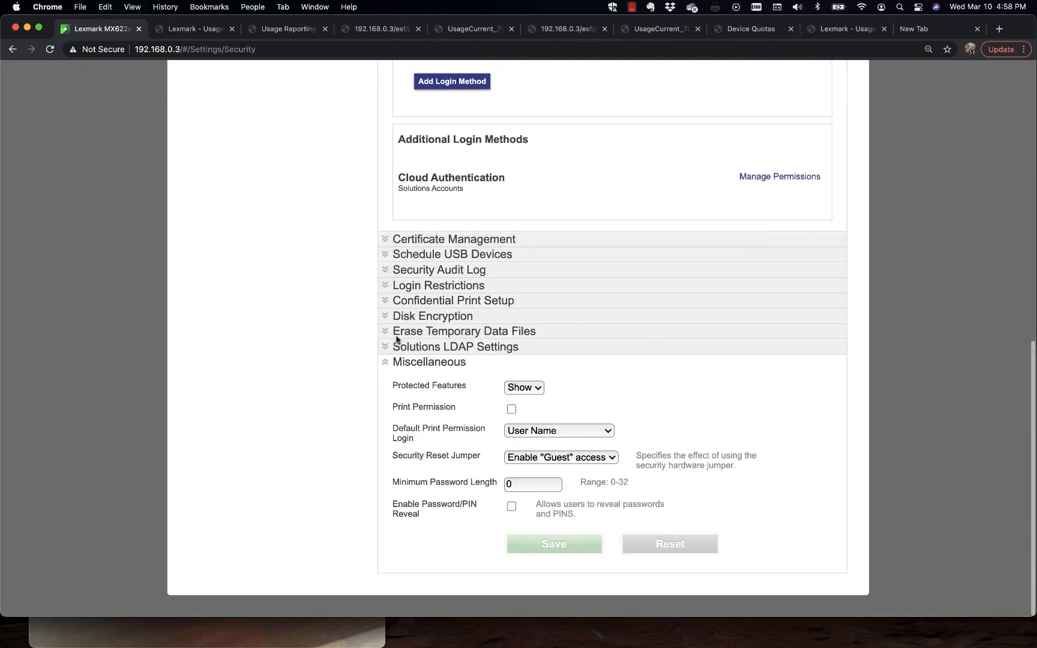
pyautogui.click(512, 409)
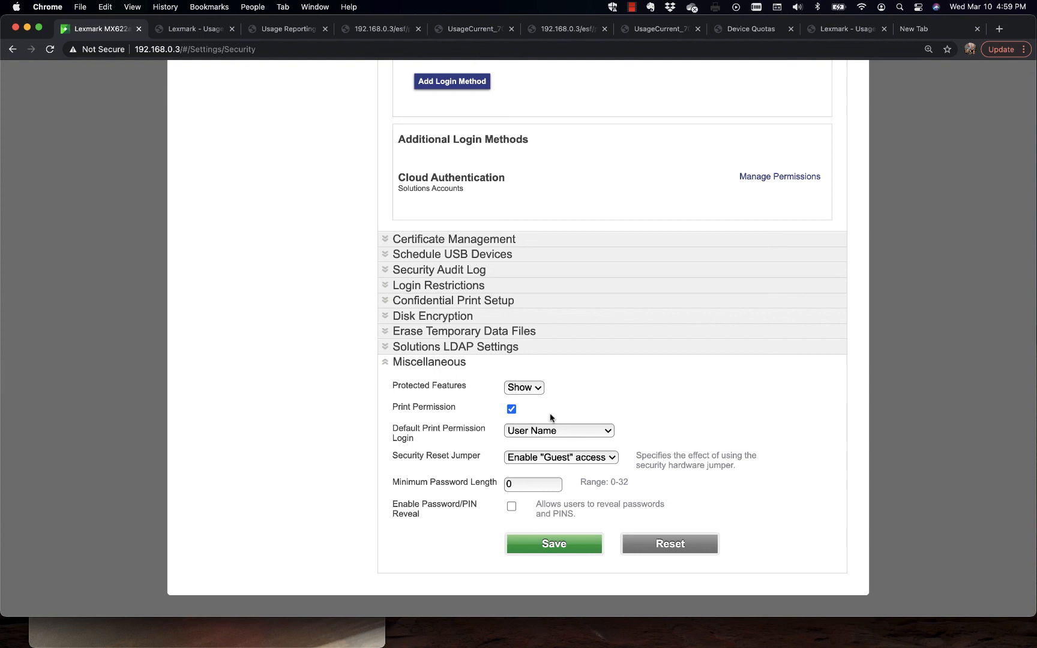
pyautogui.click(564, 431)
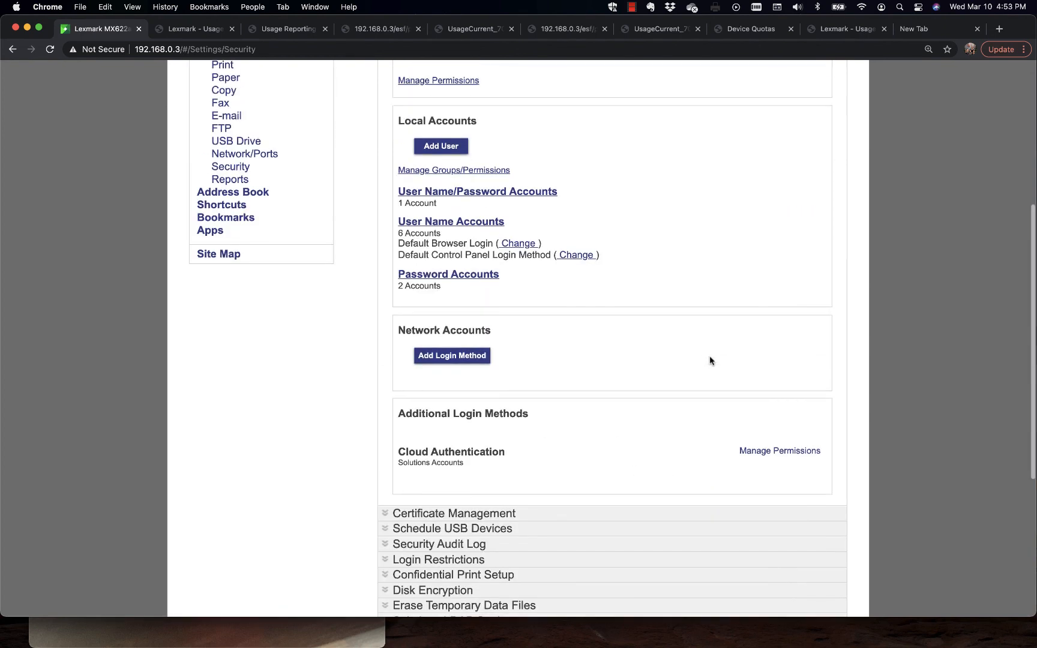
# Step: Look over the Security login methods and check which login method types can be added under Network Accounts, without adding one
pyautogui.scroll(4, 710, 360)
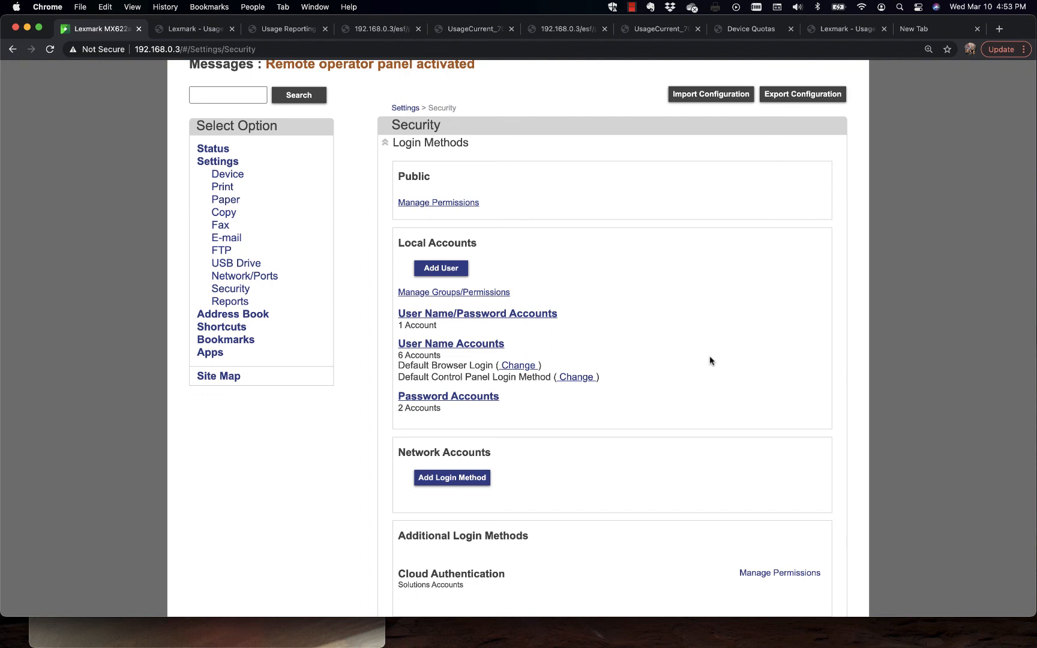
pyautogui.scroll(-1, 709, 357)
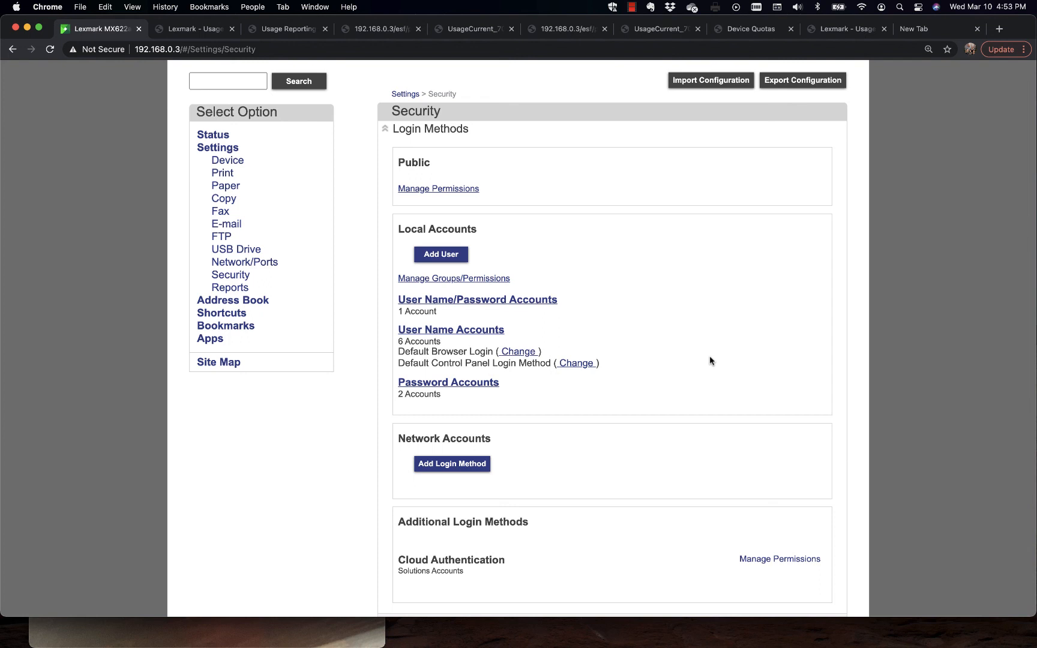
pyautogui.scroll(-5, 710, 359)
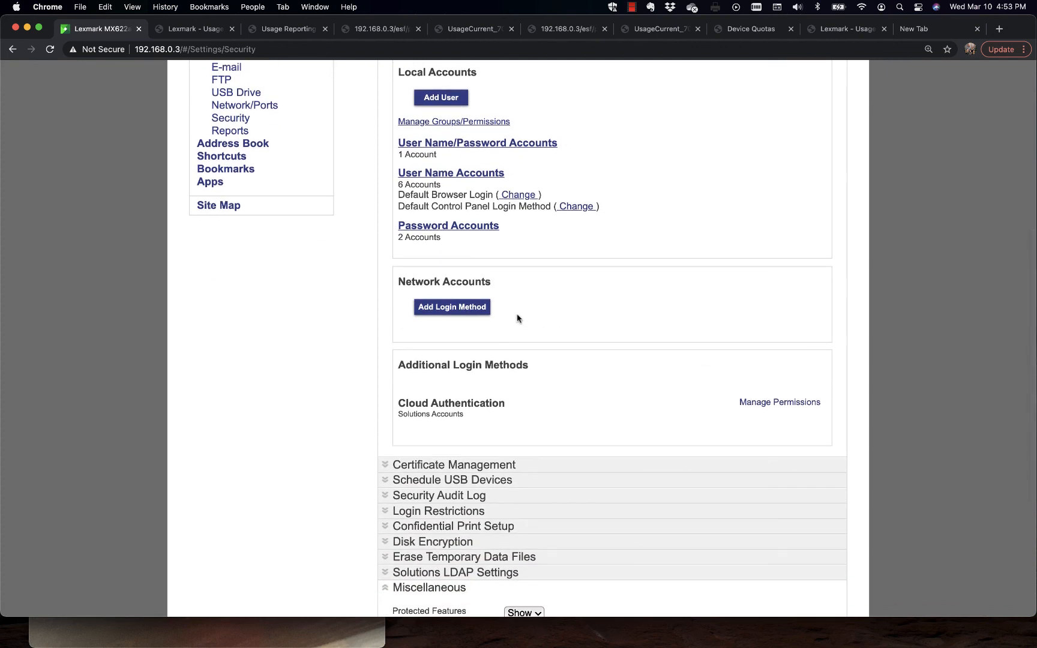
pyautogui.click(459, 311)
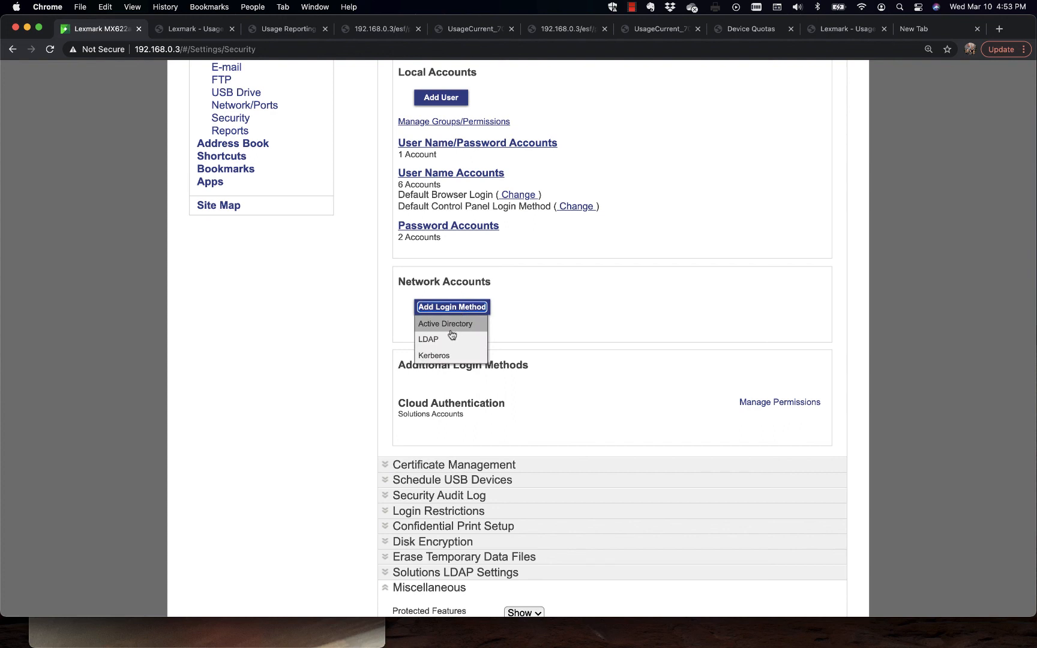
pyautogui.click(605, 329)
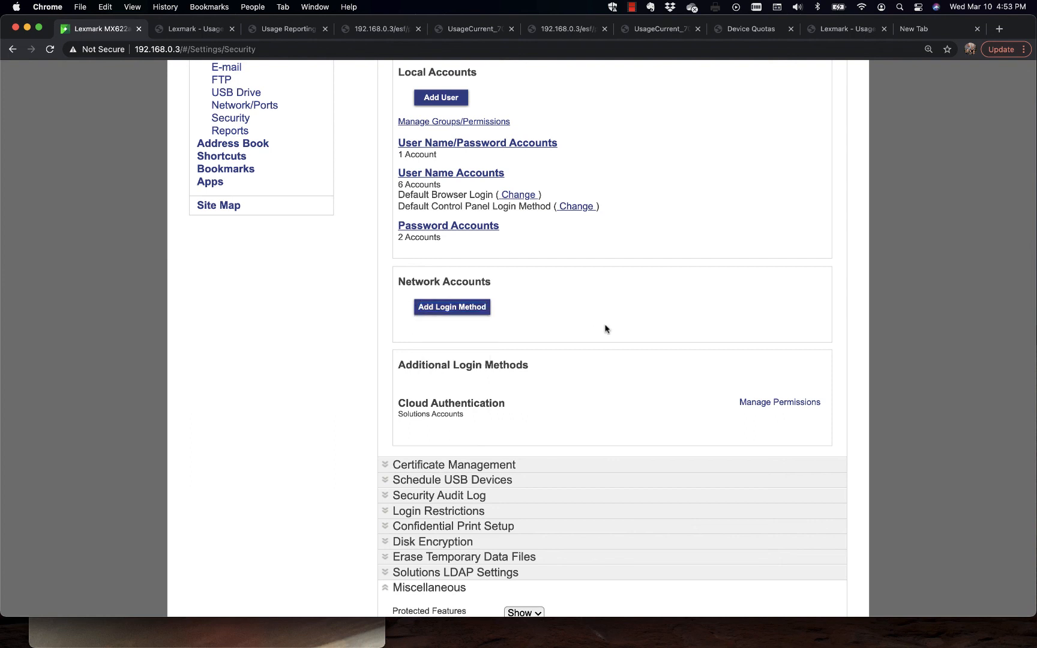